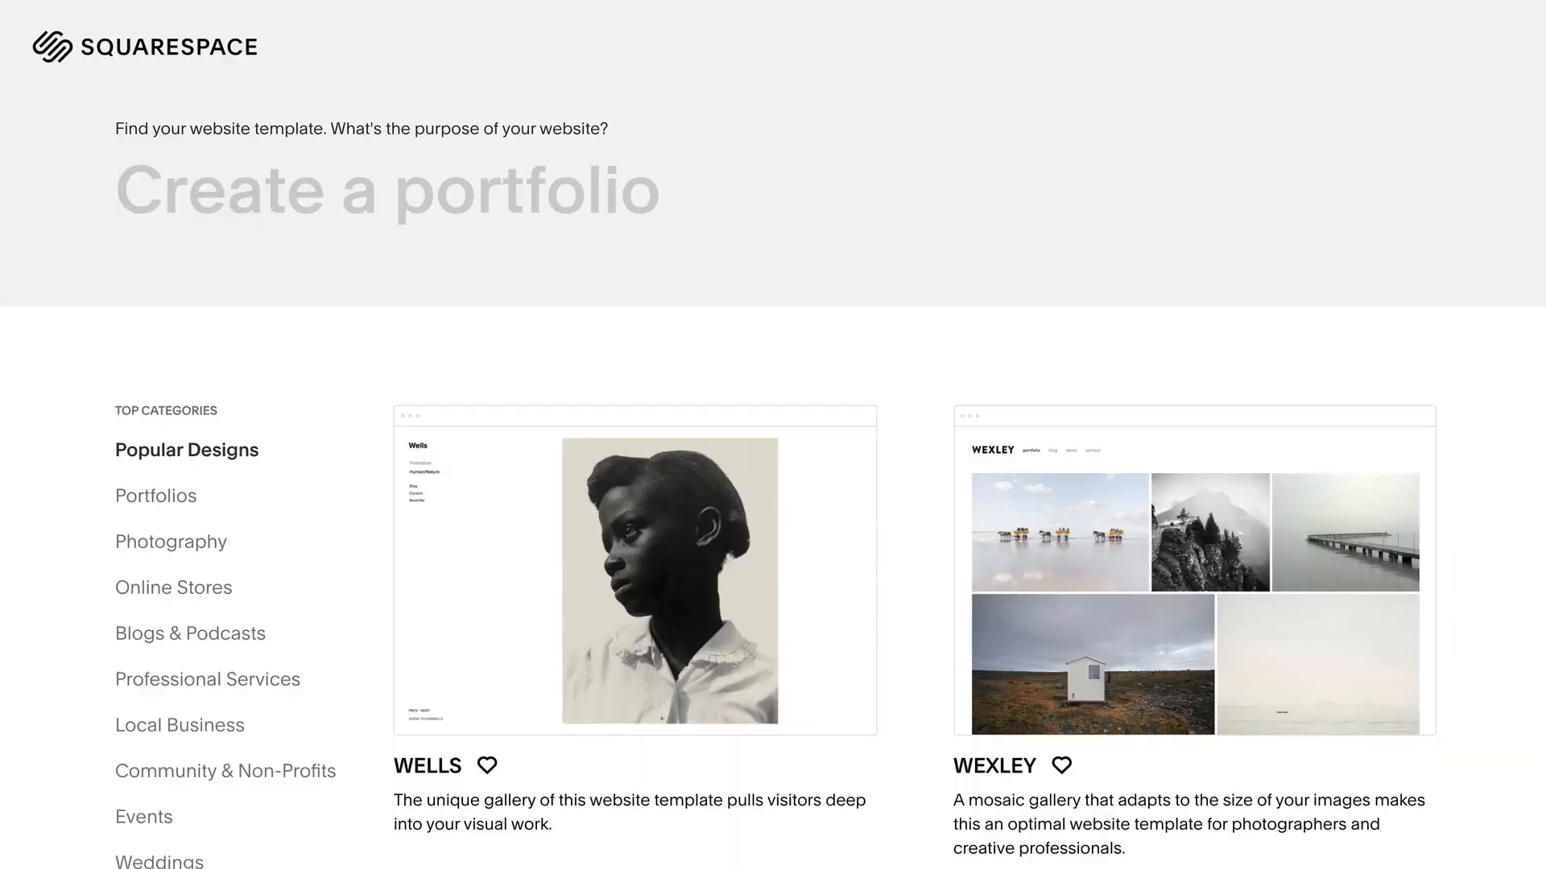
- Scroll the template gallery and open the live preview of the Sofia portfolio template
{"action": "scroll", "coordinate": [772, 435], "scroll_direction": "down", "scroll_amount": 7}
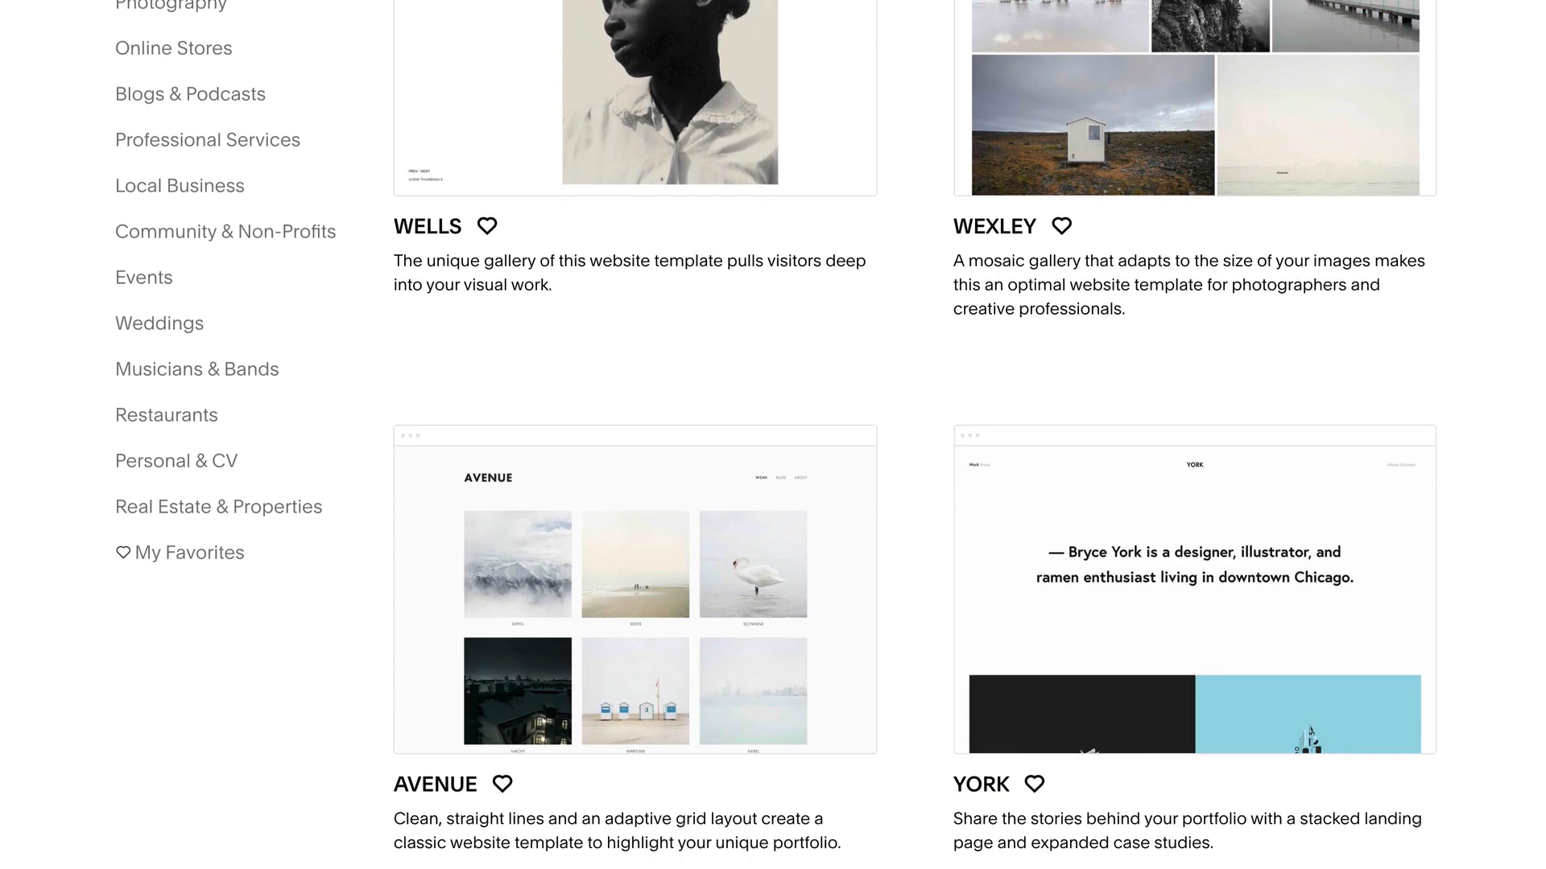
{"action": "scroll", "coordinate": [773, 435], "scroll_direction": "down", "scroll_amount": 15}
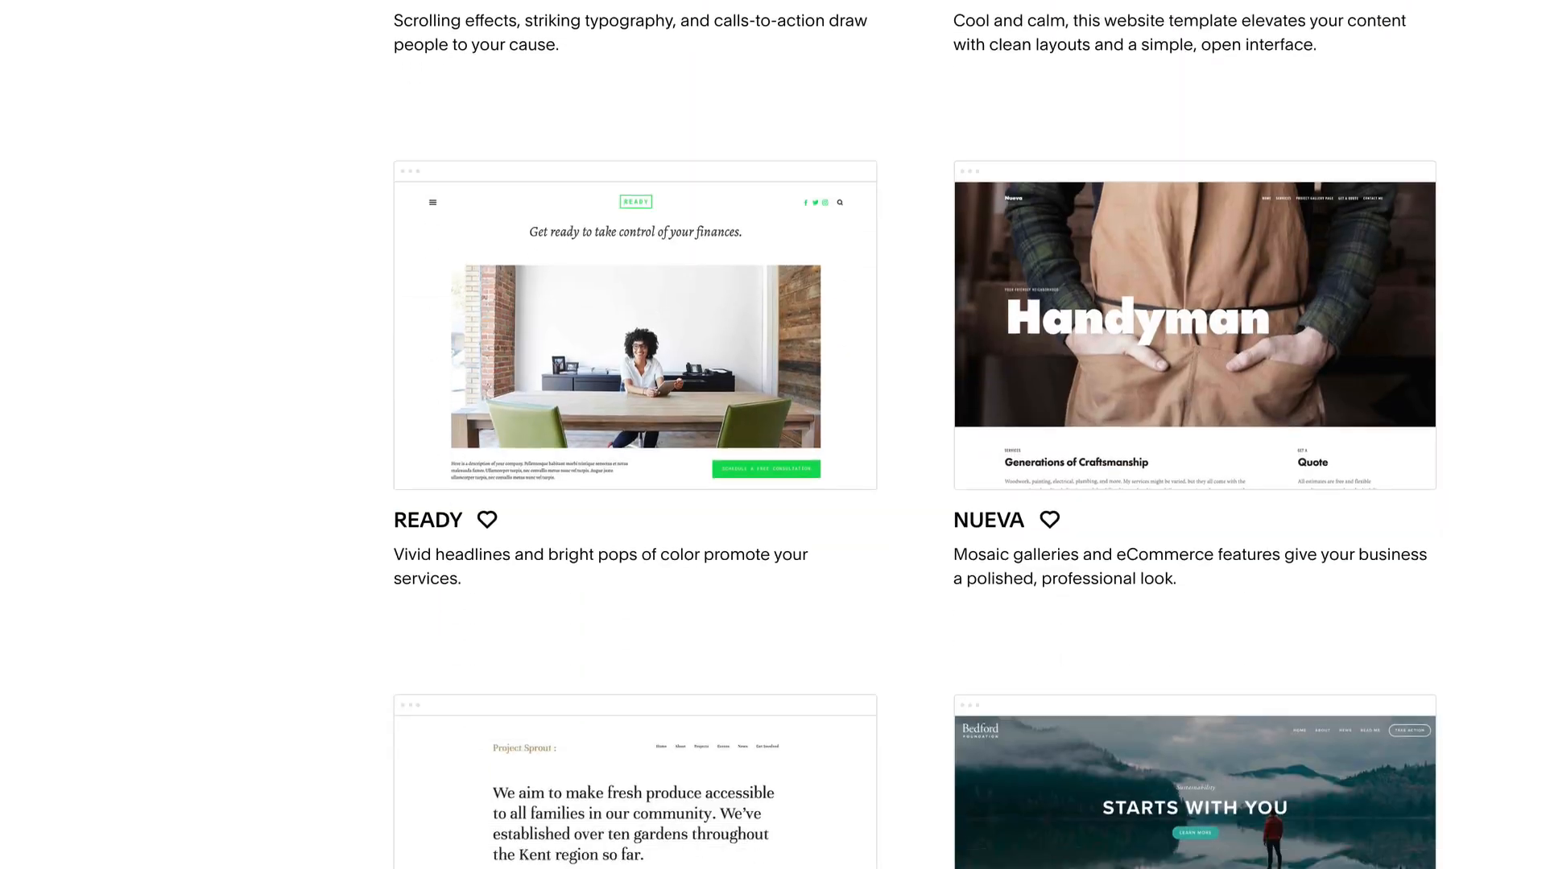
{"action": "scroll", "coordinate": [773, 435], "scroll_direction": "down", "scroll_amount": 10}
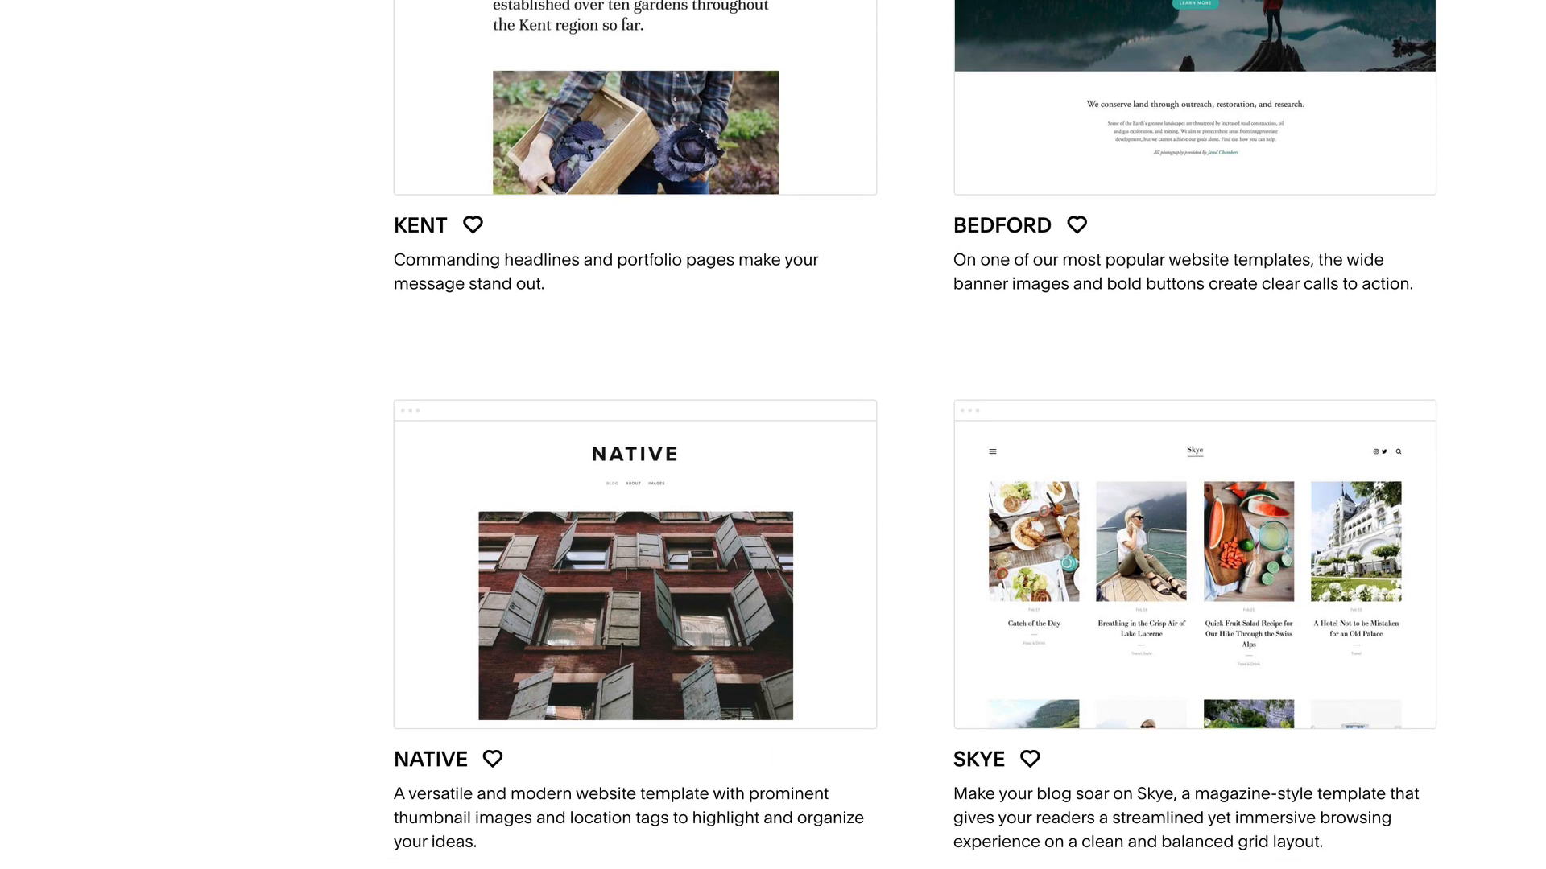
{"action": "scroll", "coordinate": [773, 435], "scroll_direction": "down", "scroll_amount": 20}
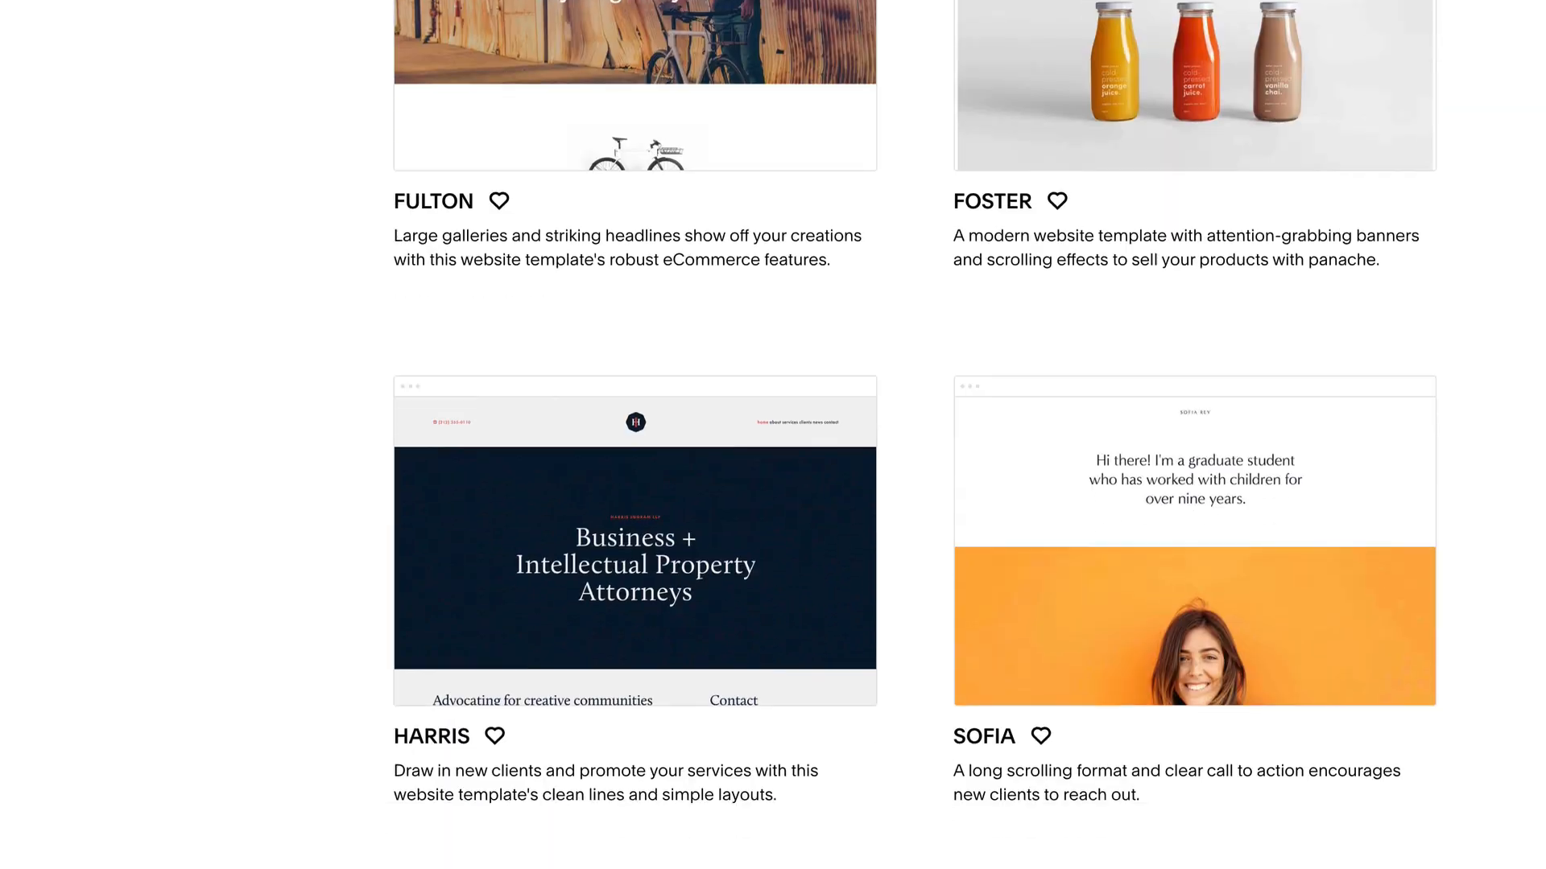
{"action": "scroll", "coordinate": [773, 435], "scroll_direction": "down", "scroll_amount": 2}
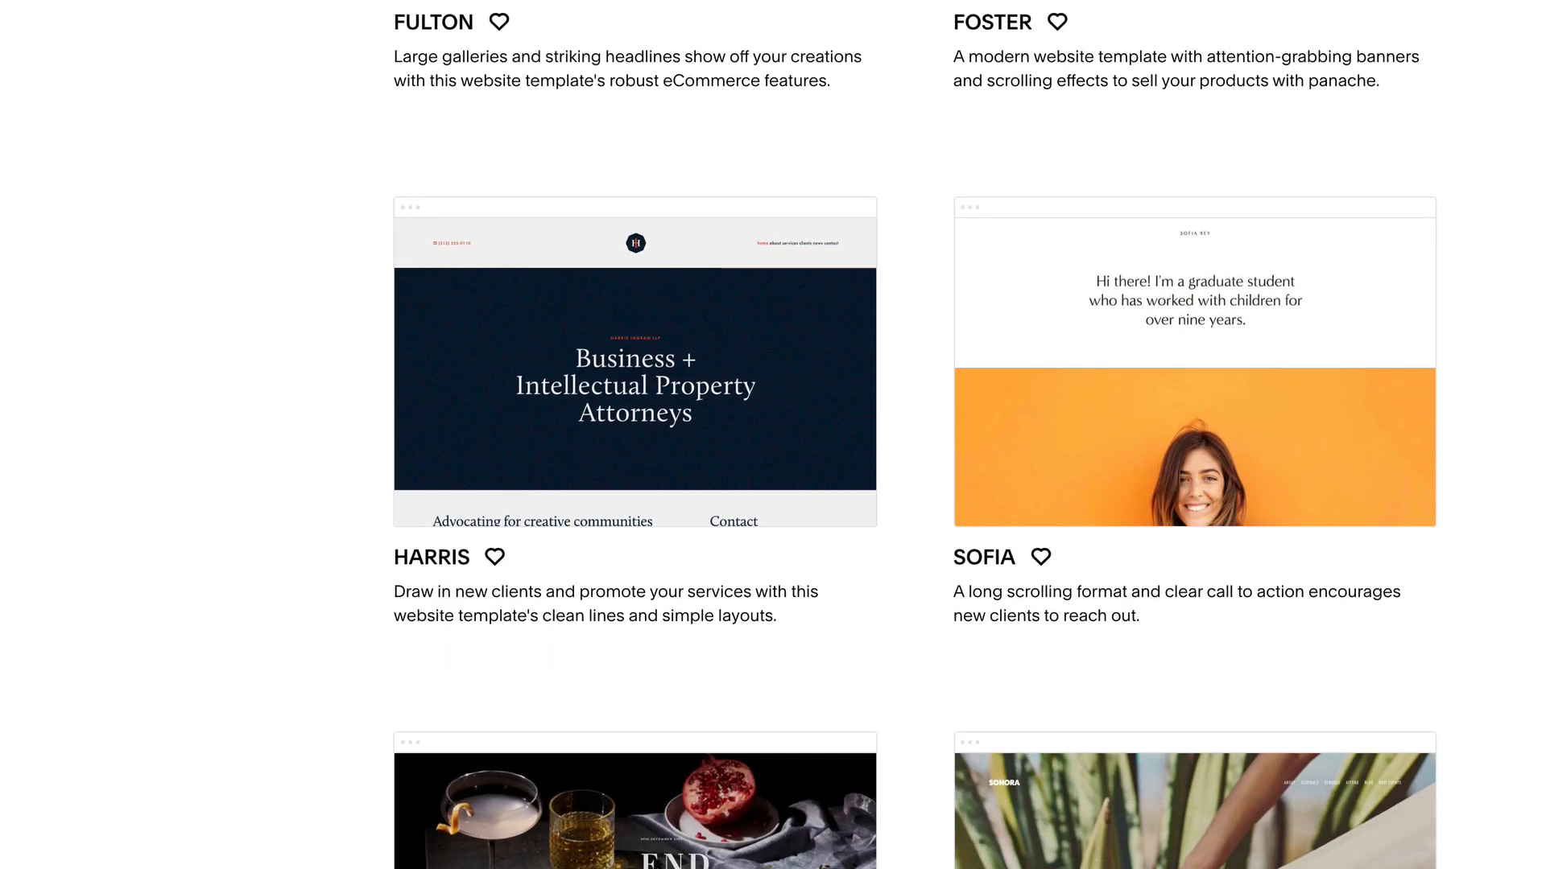
{"action": "left_click", "coordinate": [1237, 397]}
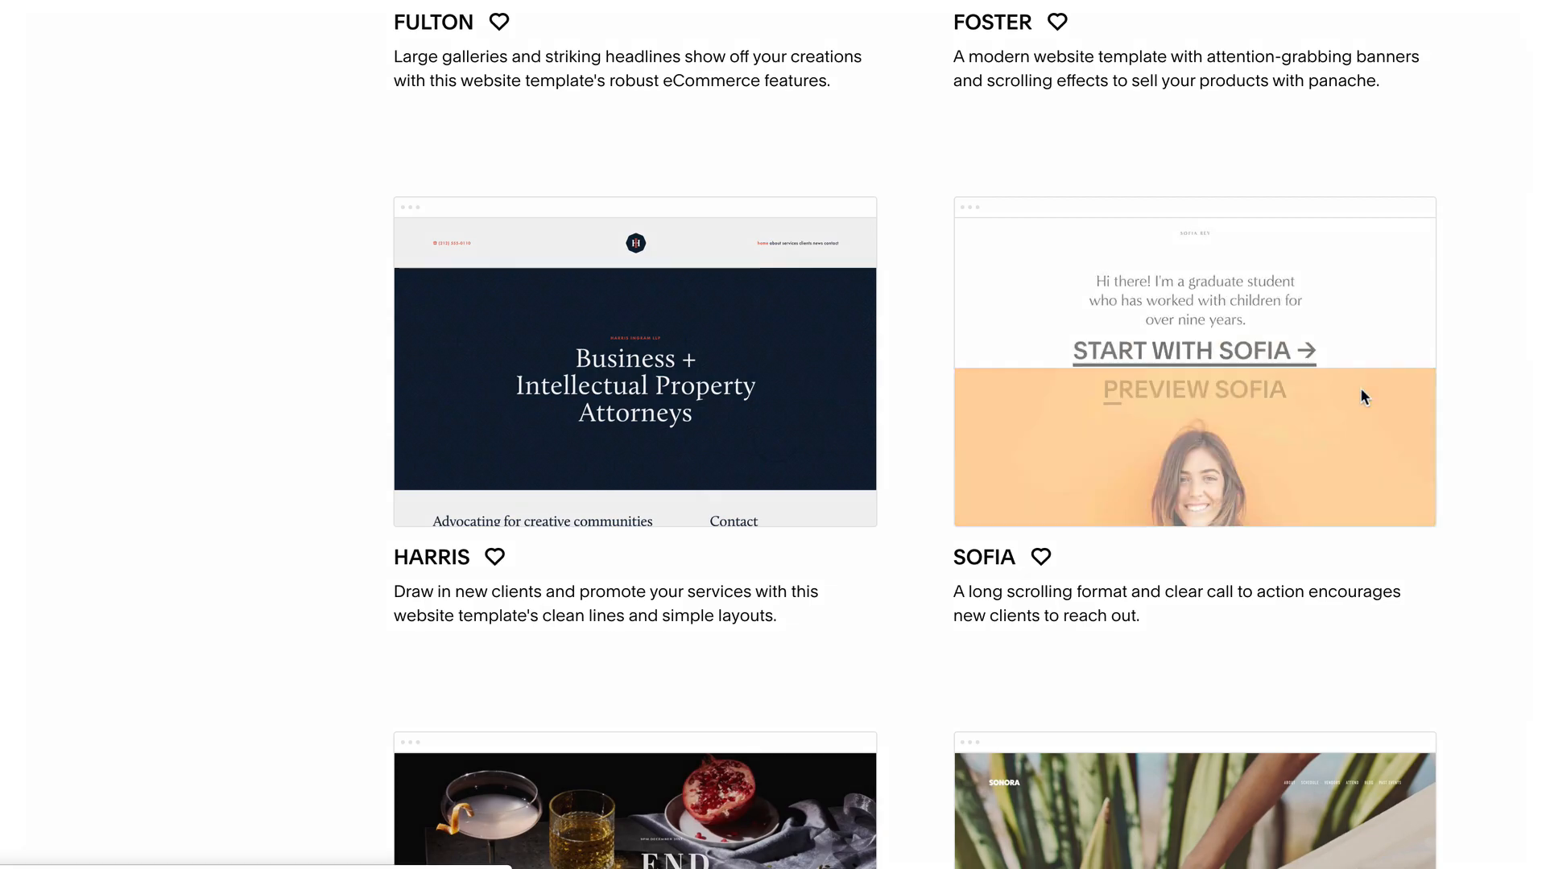
- Browse the Sofia demo's pricing and resume sections, then create a site like it
{"action": "scroll", "coordinate": [1446, 322], "scroll_direction": "down", "scroll_amount": 3}
{"action": "scroll", "coordinate": [1447, 332], "scroll_direction": "down", "scroll_amount": 4}
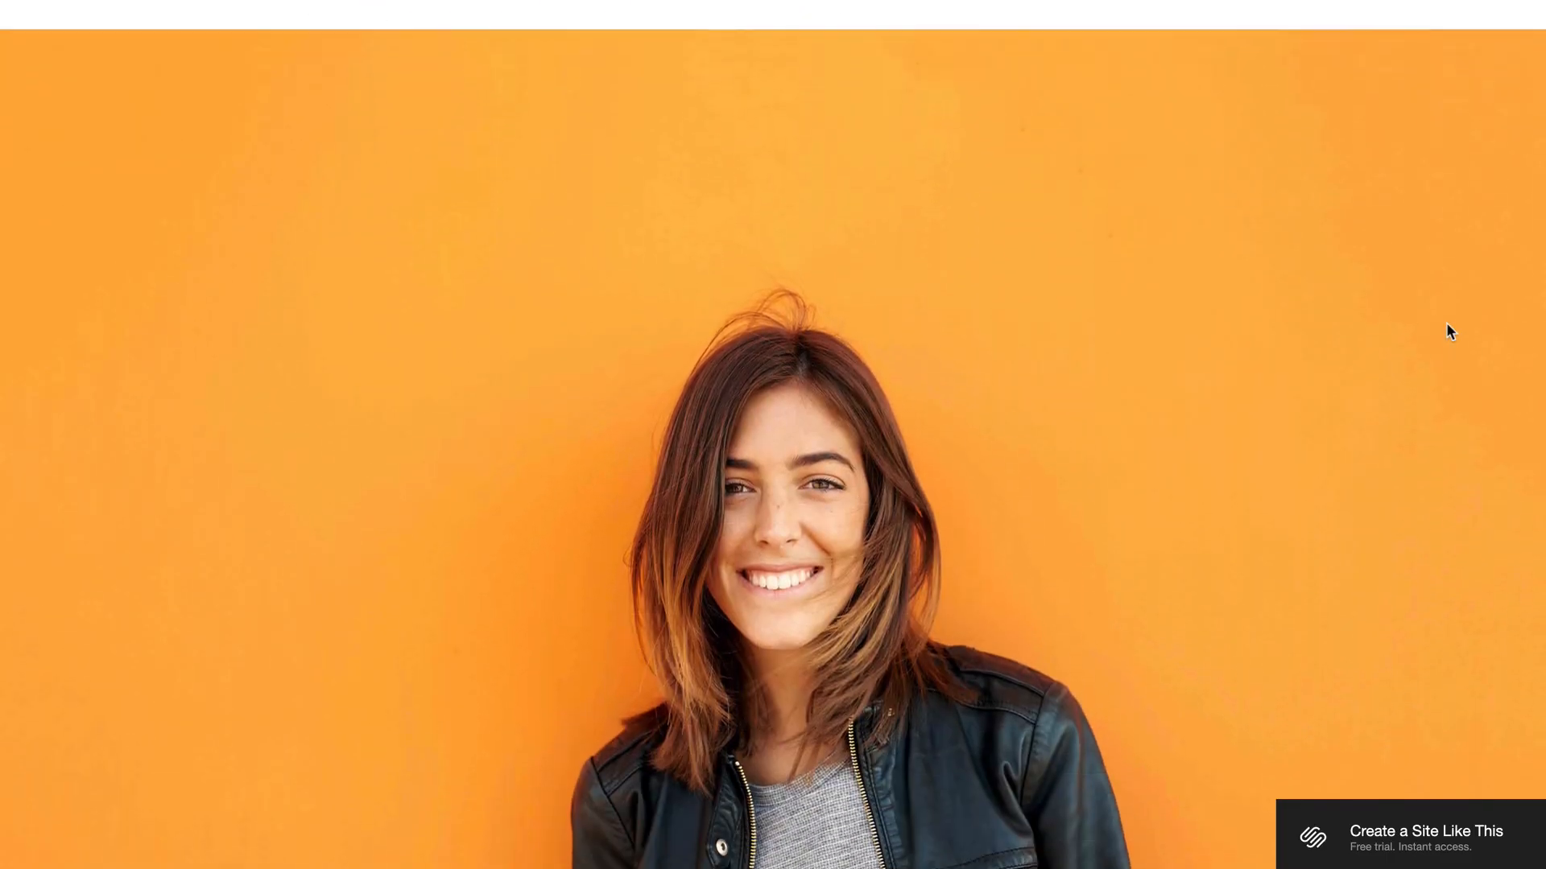
{"action": "scroll", "coordinate": [1447, 331], "scroll_direction": "down", "scroll_amount": 6}
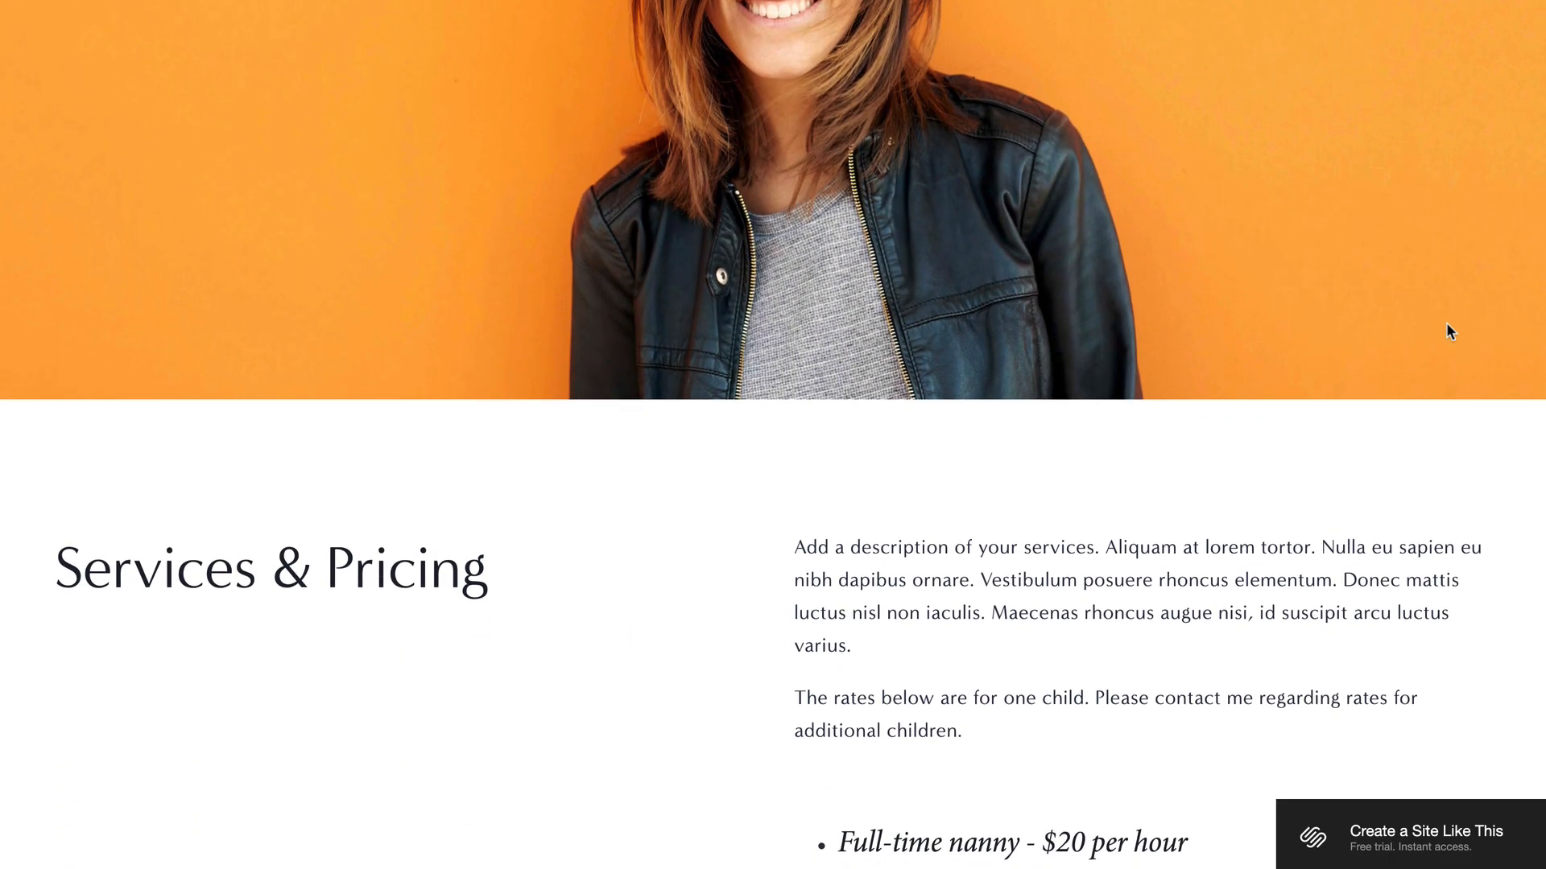
{"action": "scroll", "coordinate": [1449, 332], "scroll_direction": "down", "scroll_amount": 6}
{"action": "scroll", "coordinate": [1449, 332], "scroll_direction": "down", "scroll_amount": 6}
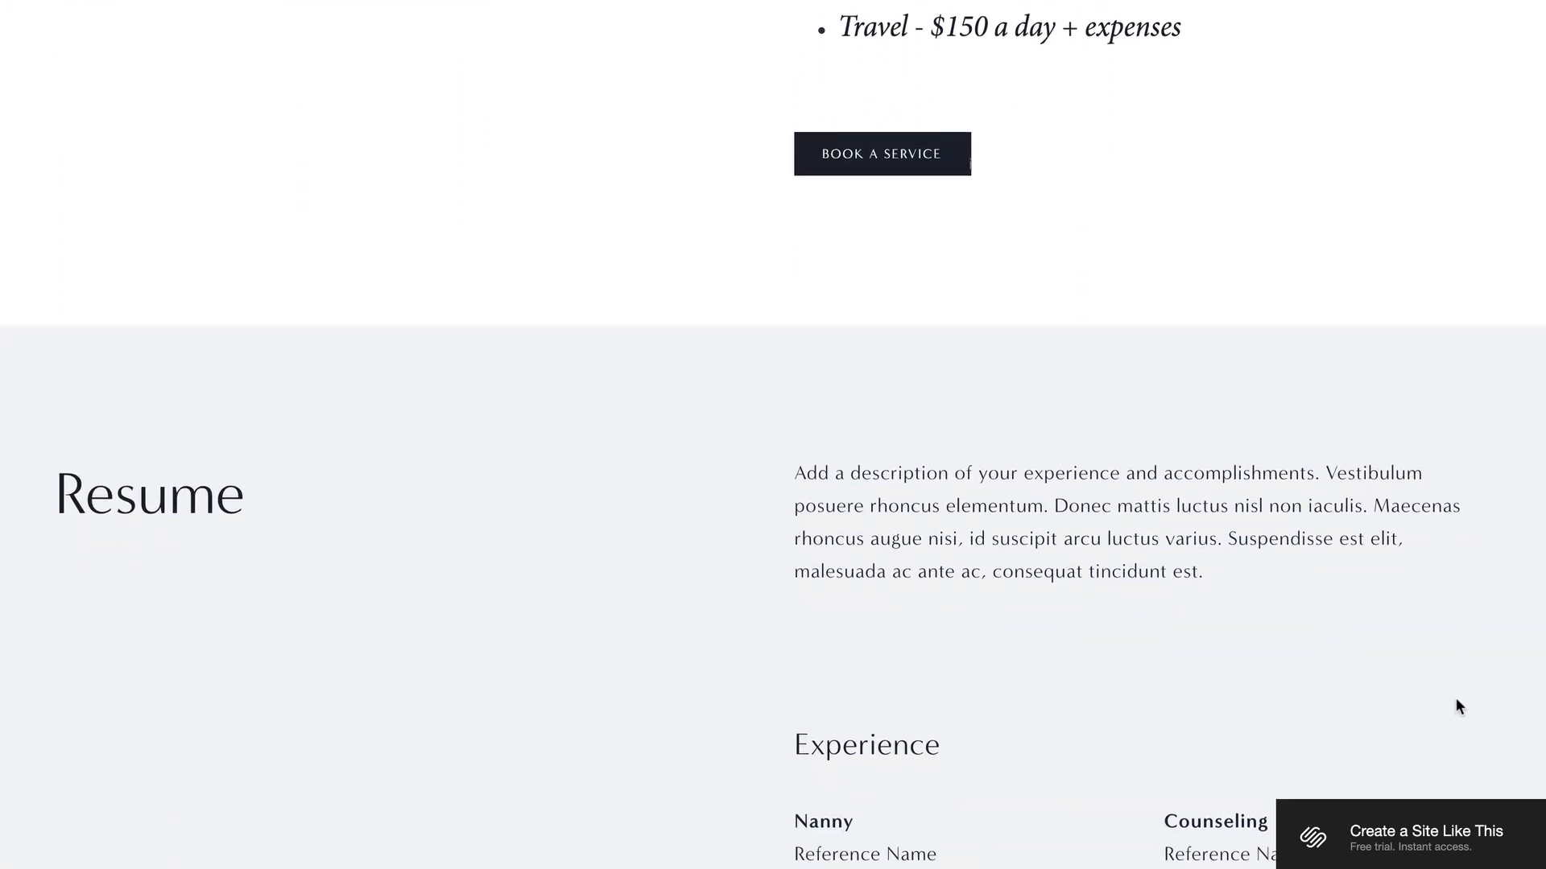
{"action": "left_click", "coordinate": [1444, 823]}
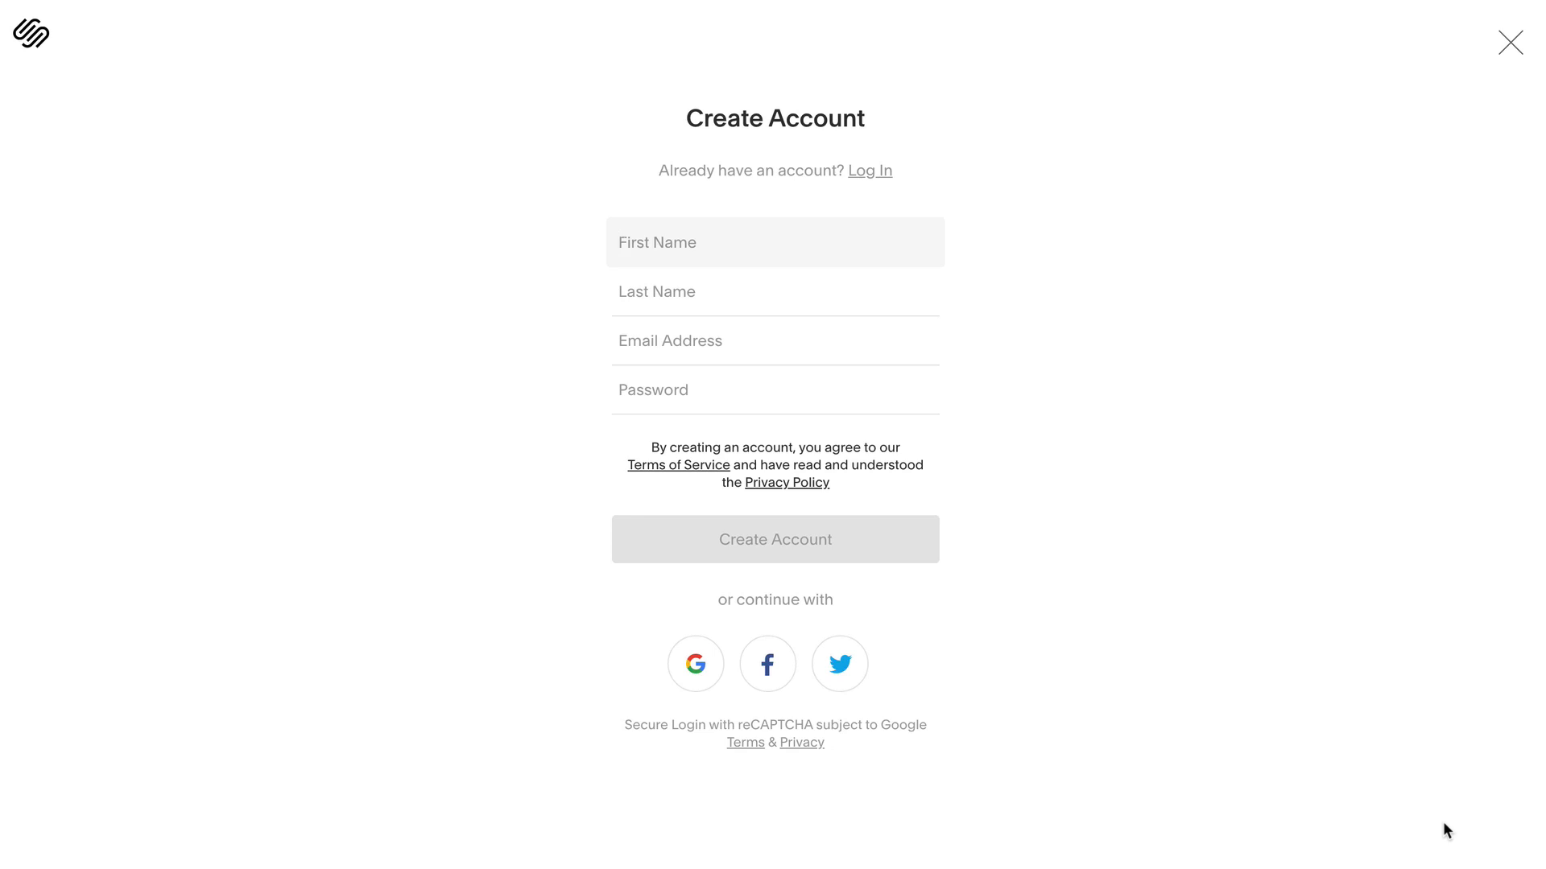
- Create the Squarespace account with the user's first name, last name, e-mail and a password
{"action": "key", "text": "Tab"}
{"action": "key", "text": "Tab"}
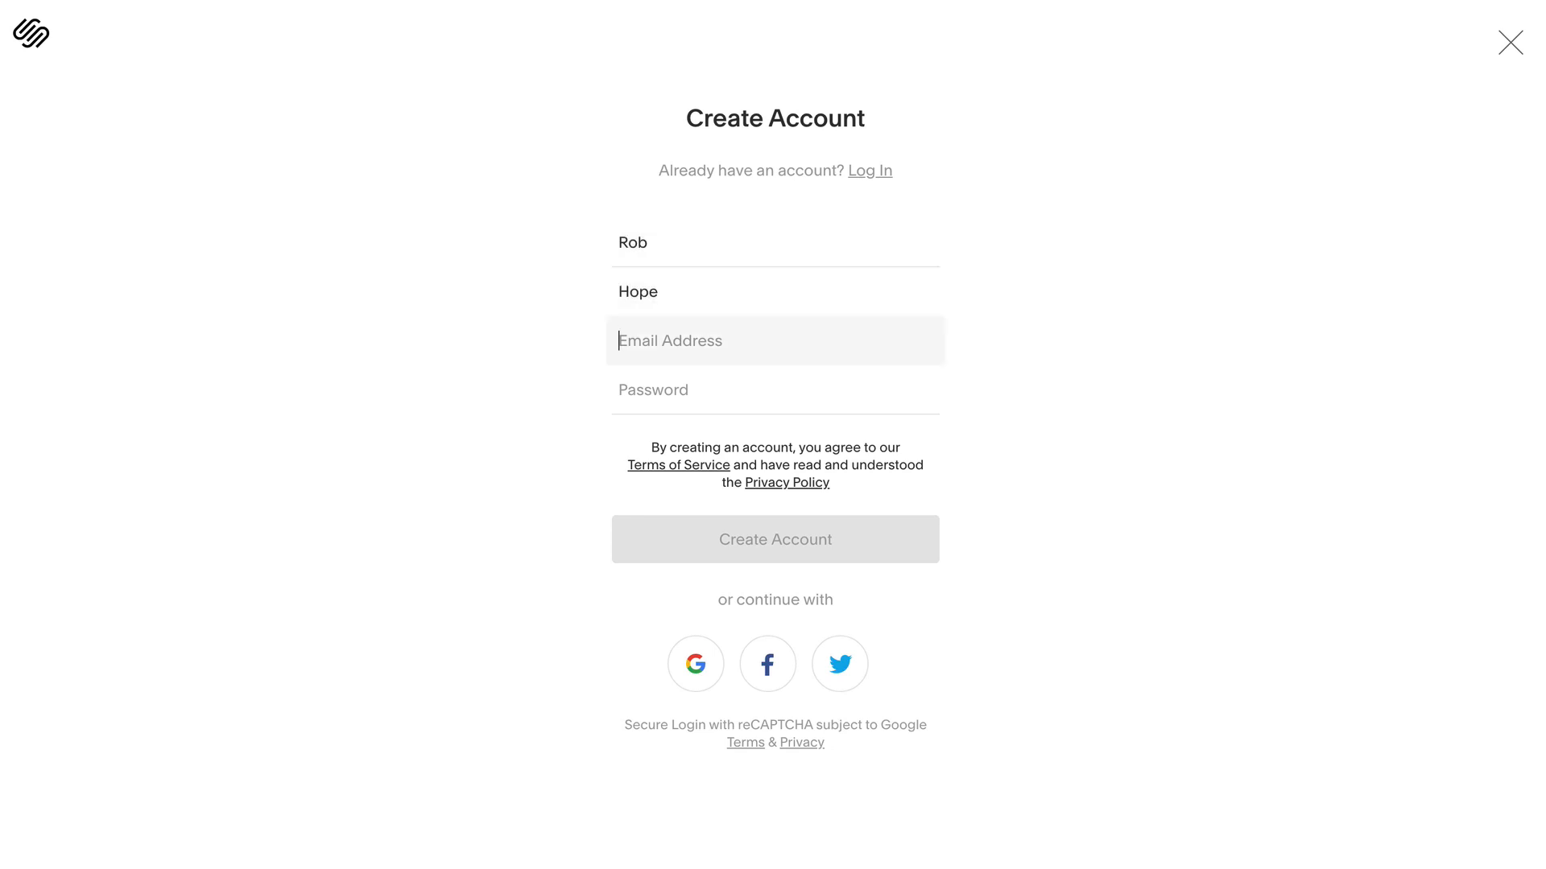
{"action": "key", "text": "Tab"}
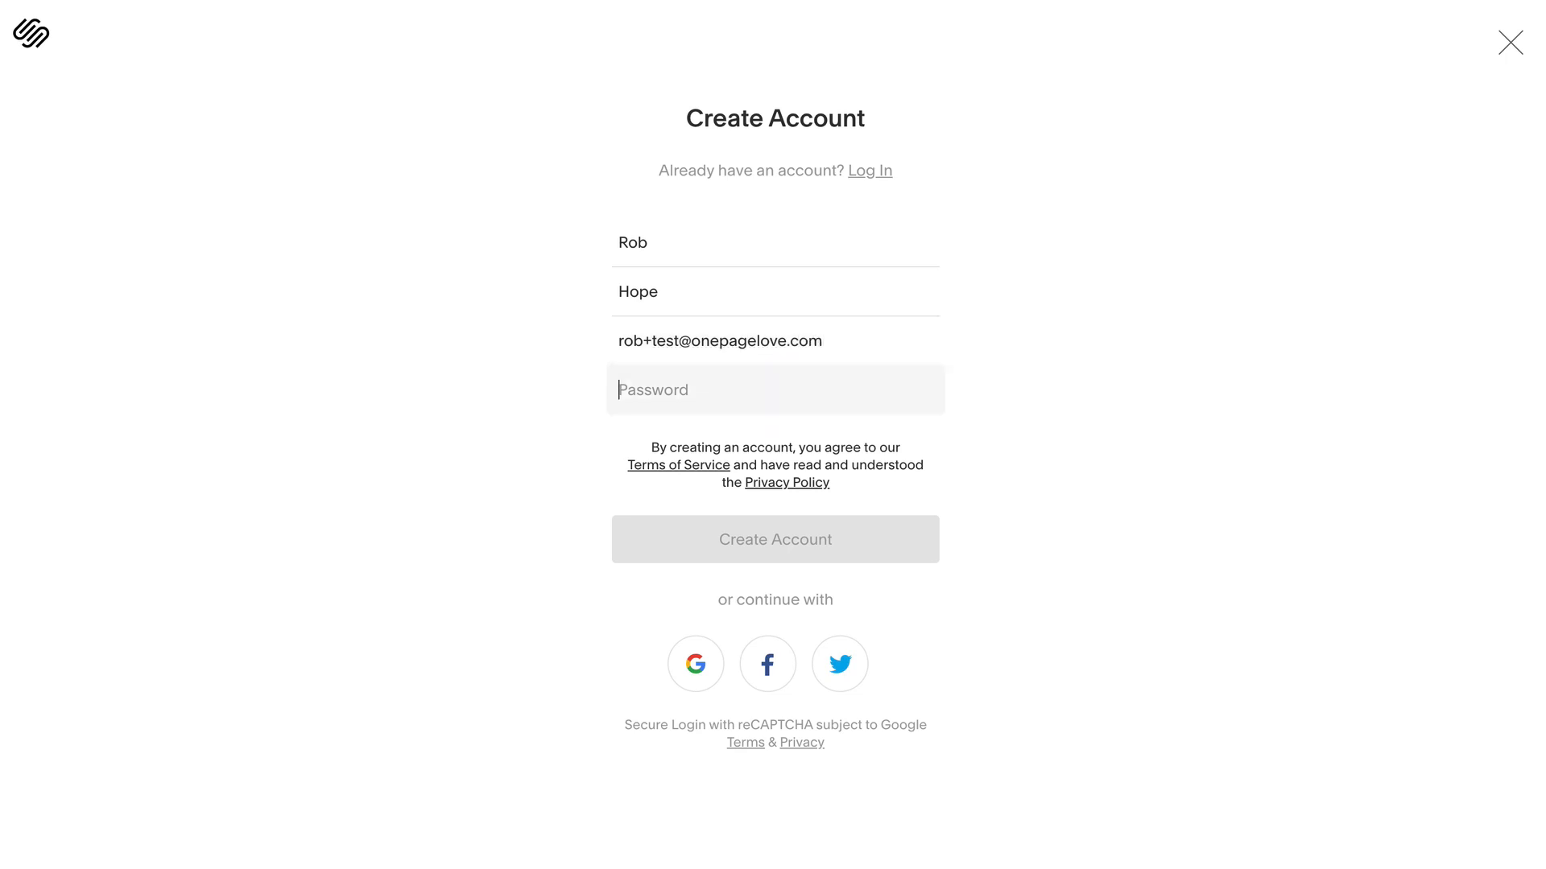
{"action": "type", "text": "p"}
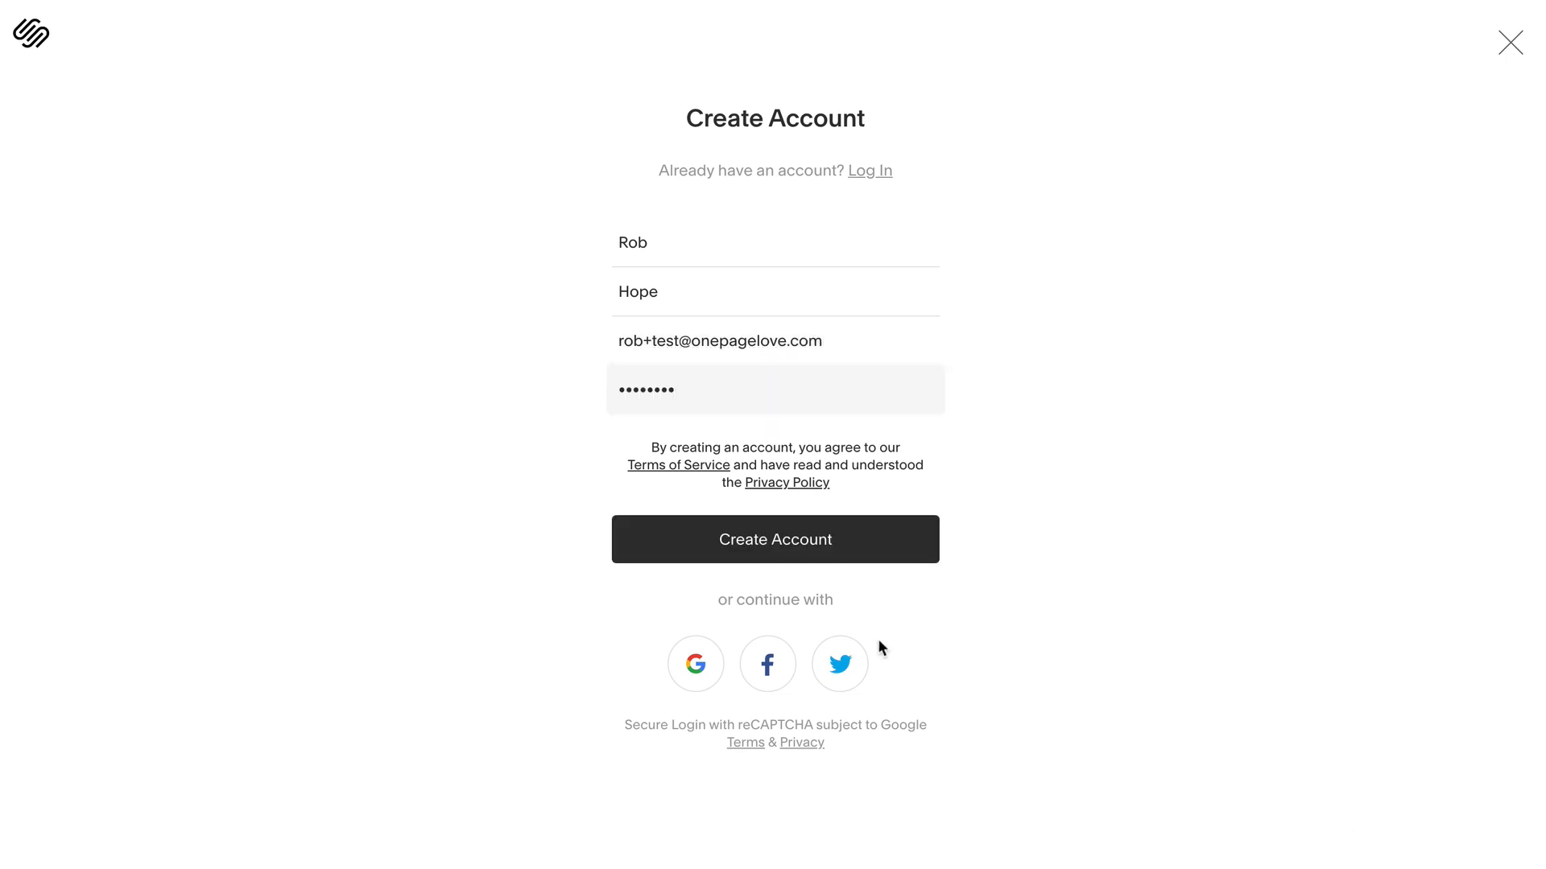
{"action": "left_click", "coordinate": [797, 539]}
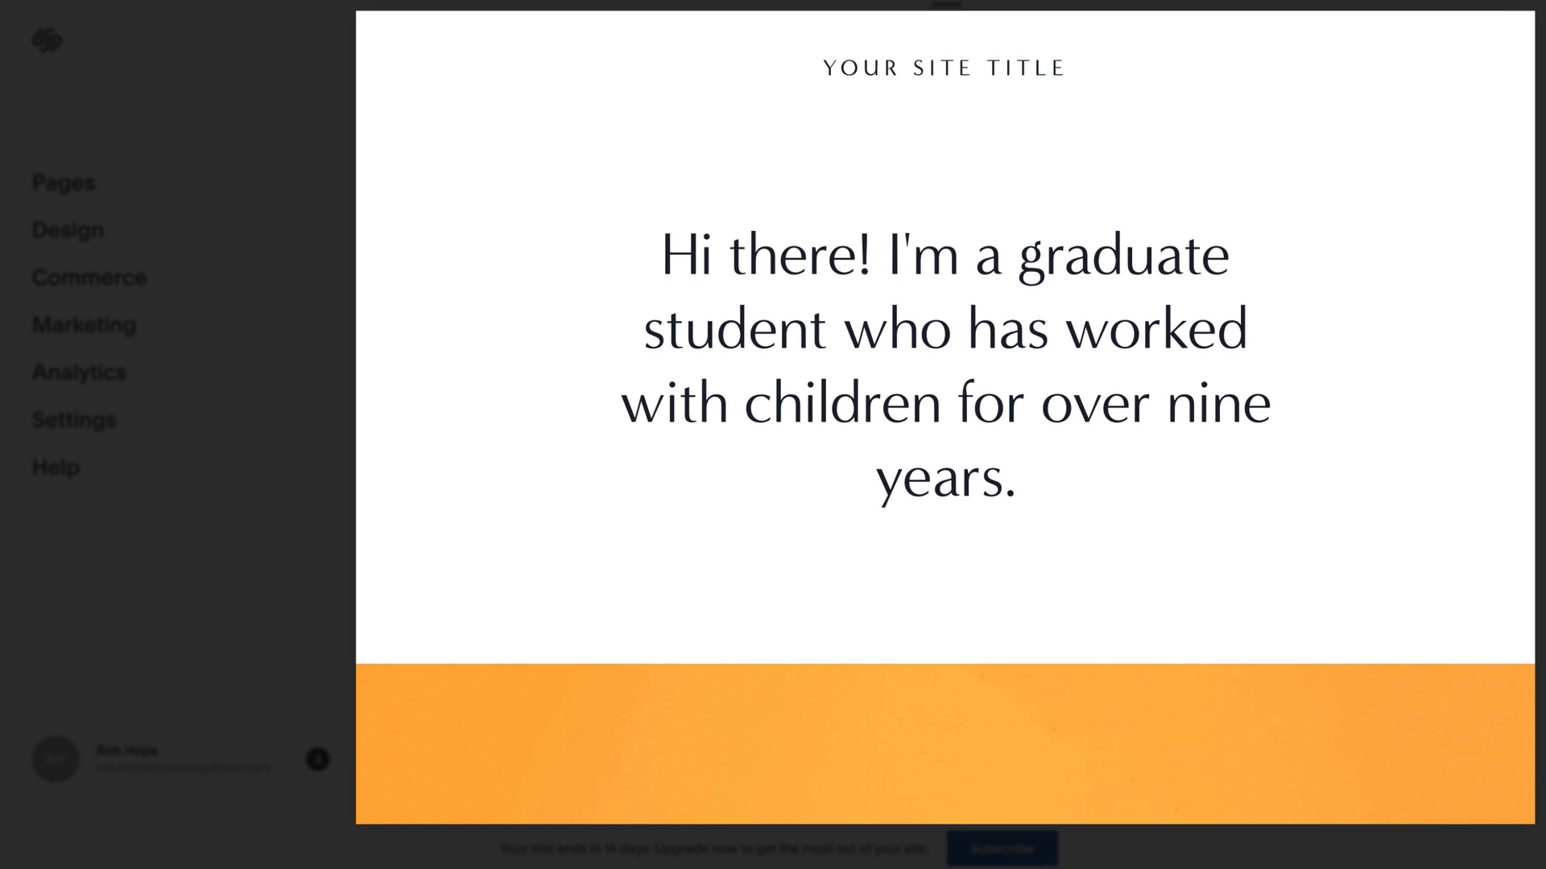
{"action": "mouse_move", "coordinate": [560, 239]}
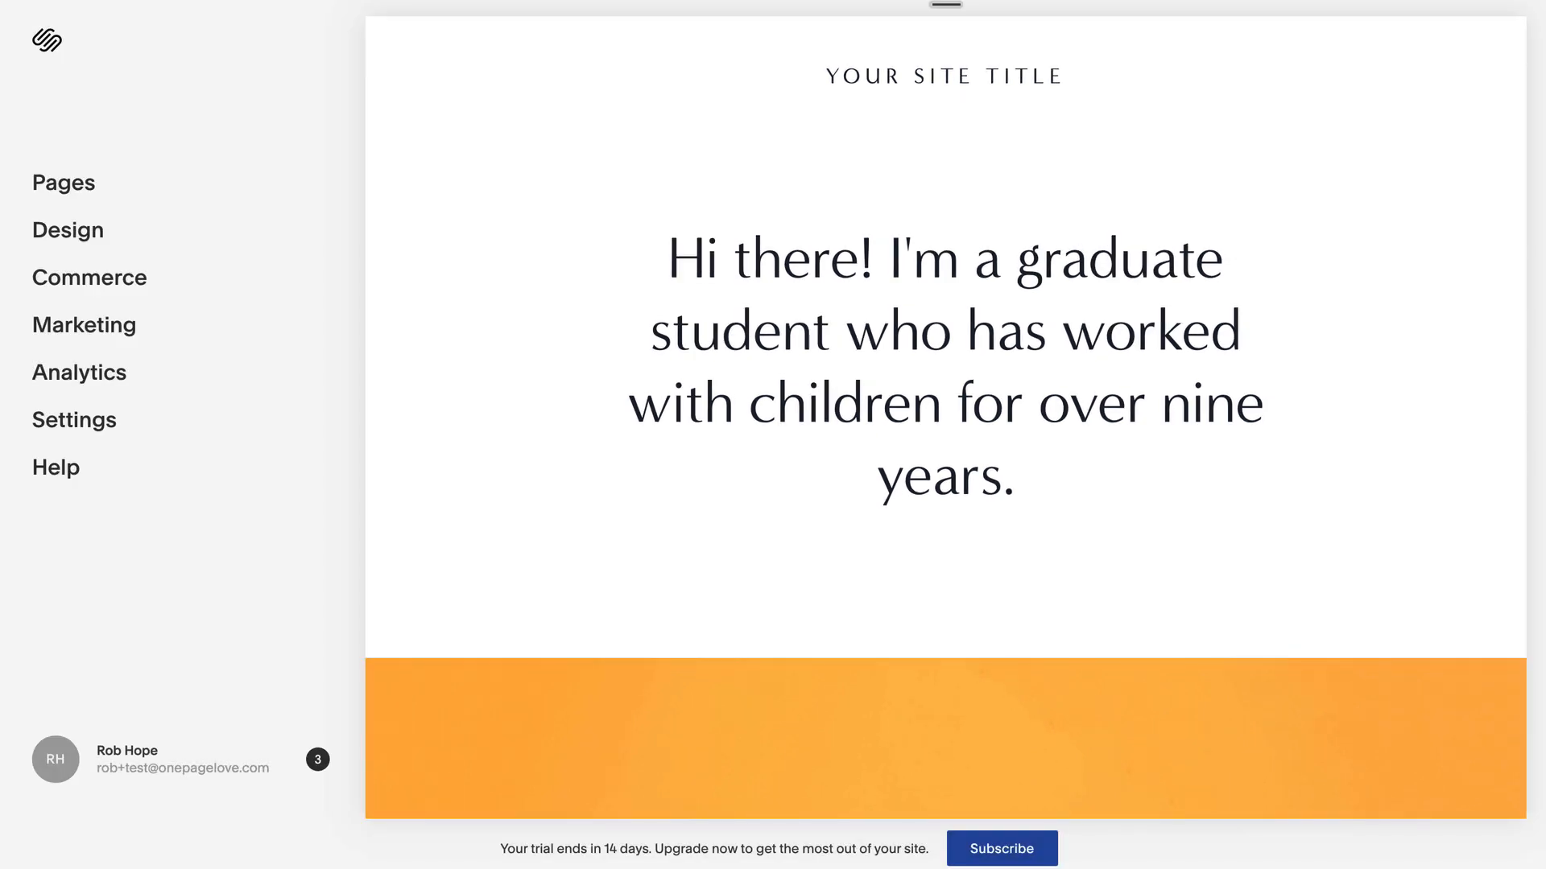
{"action": "mouse_move", "coordinate": [946, 362]}
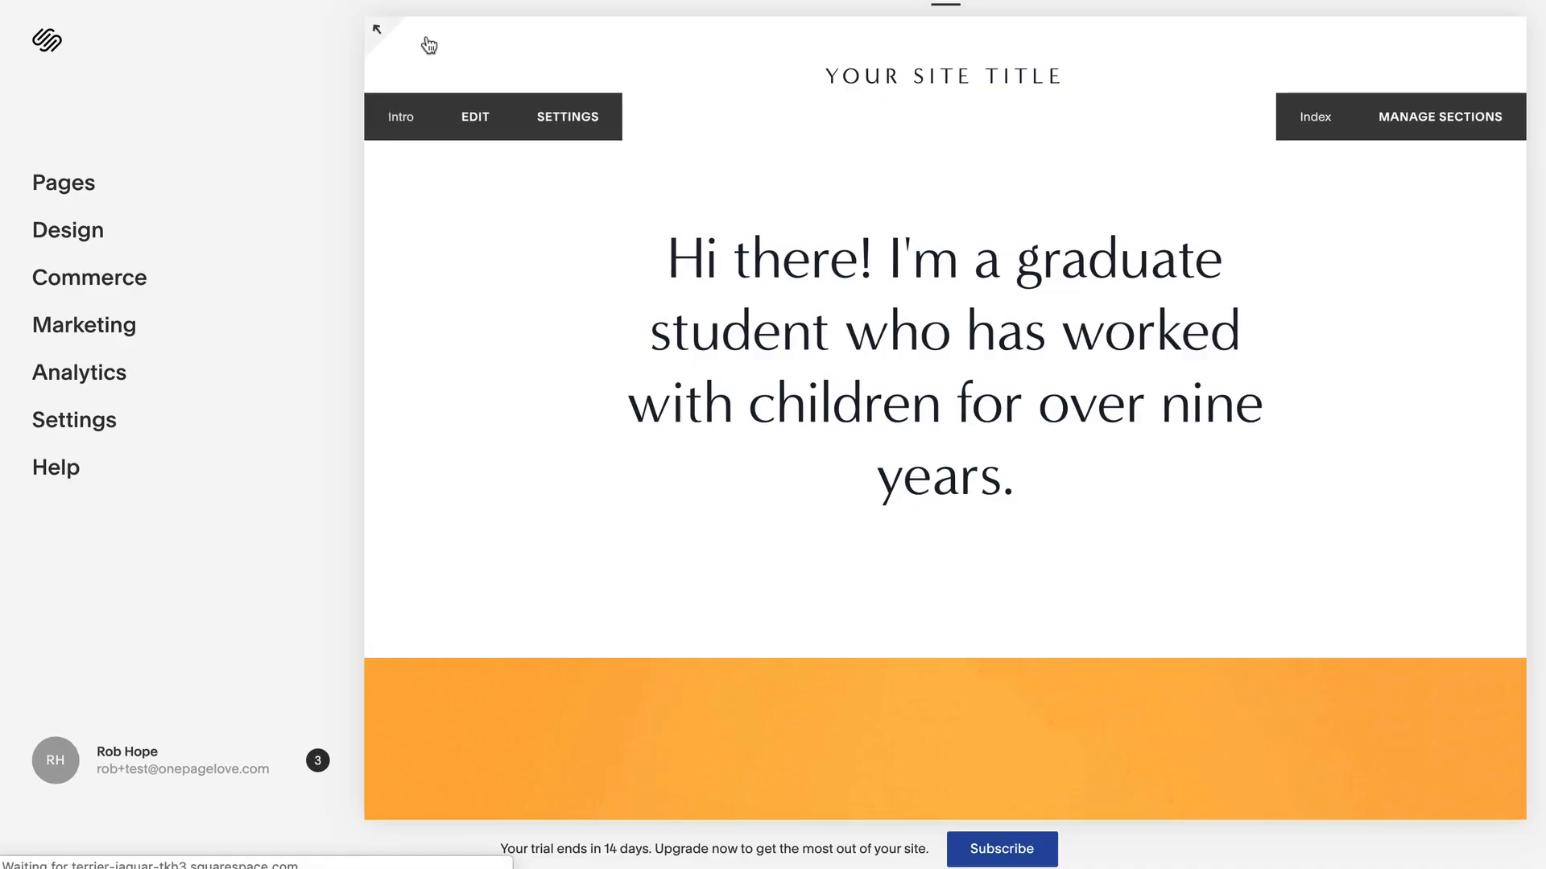
{"action": "left_click", "coordinate": [422, 40]}
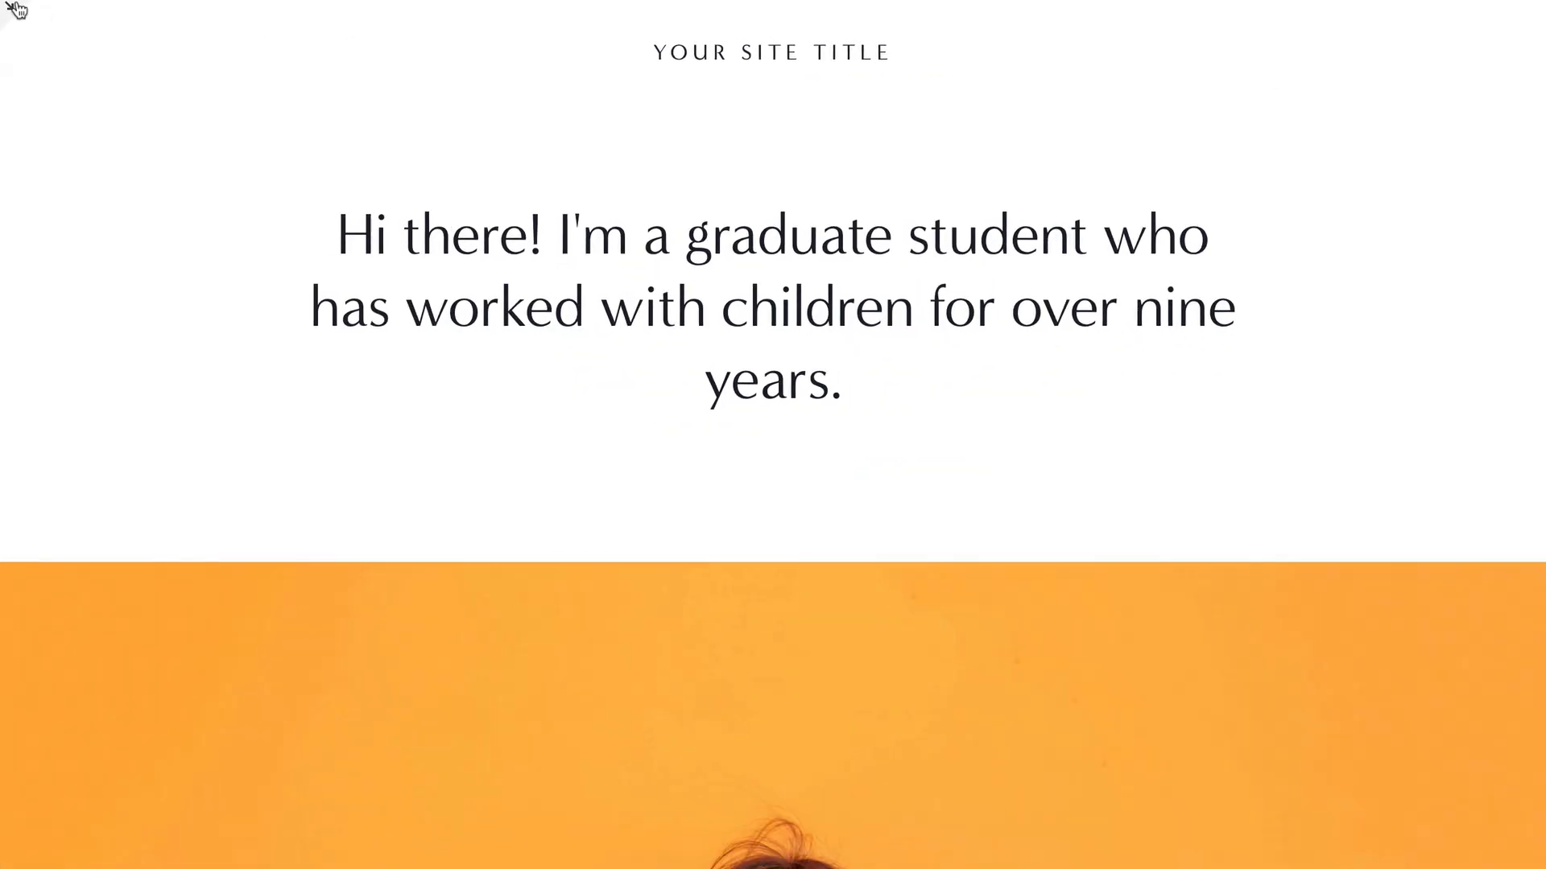
{"action": "left_click", "coordinate": [16, 10]}
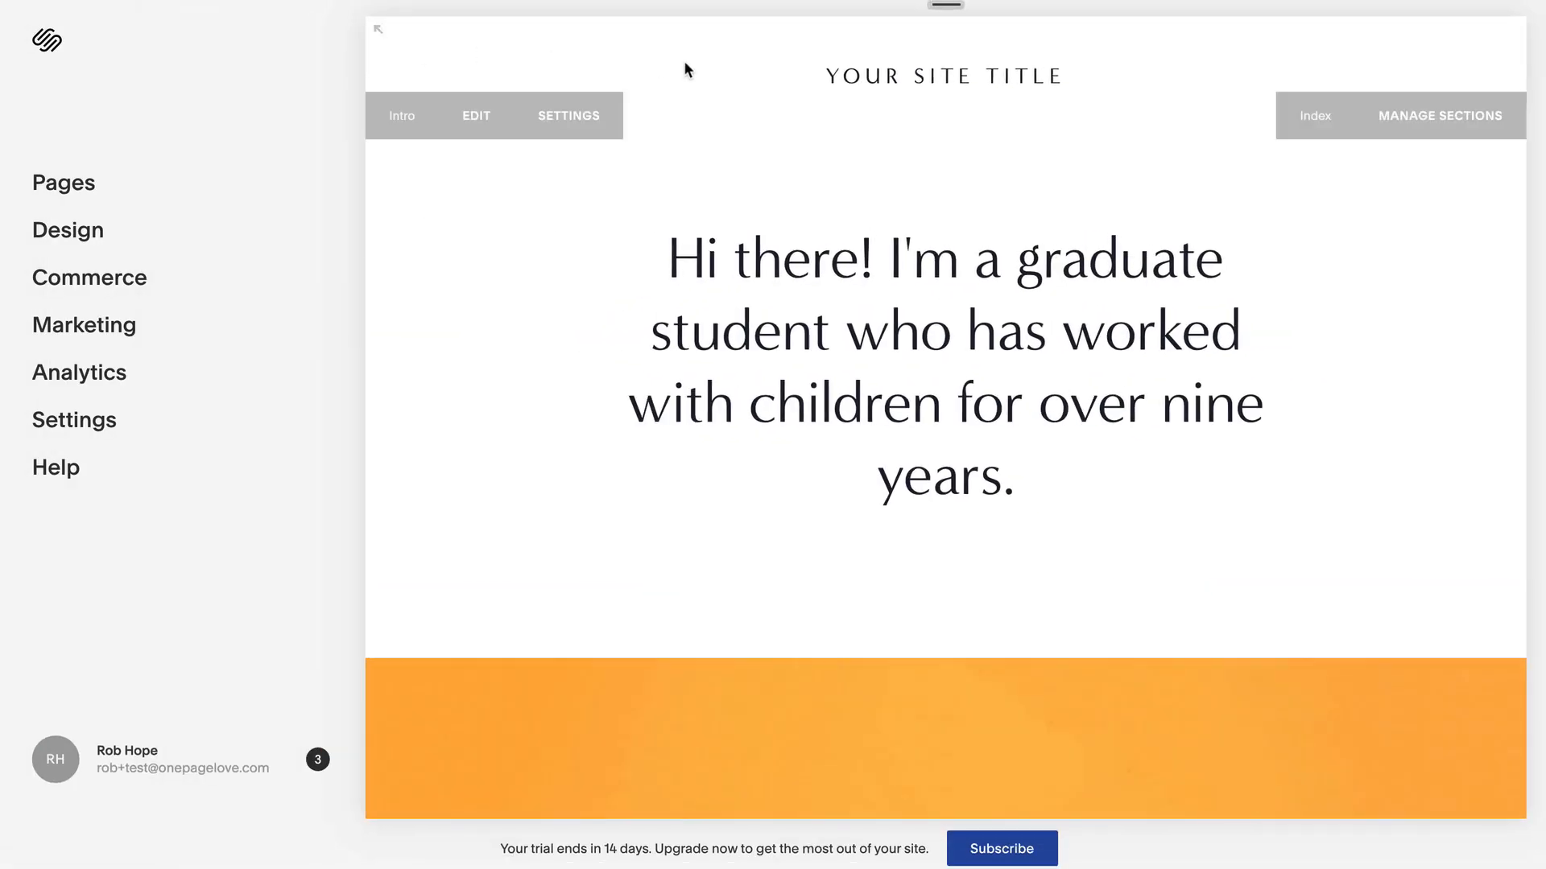
{"action": "left_click", "coordinate": [379, 36]}
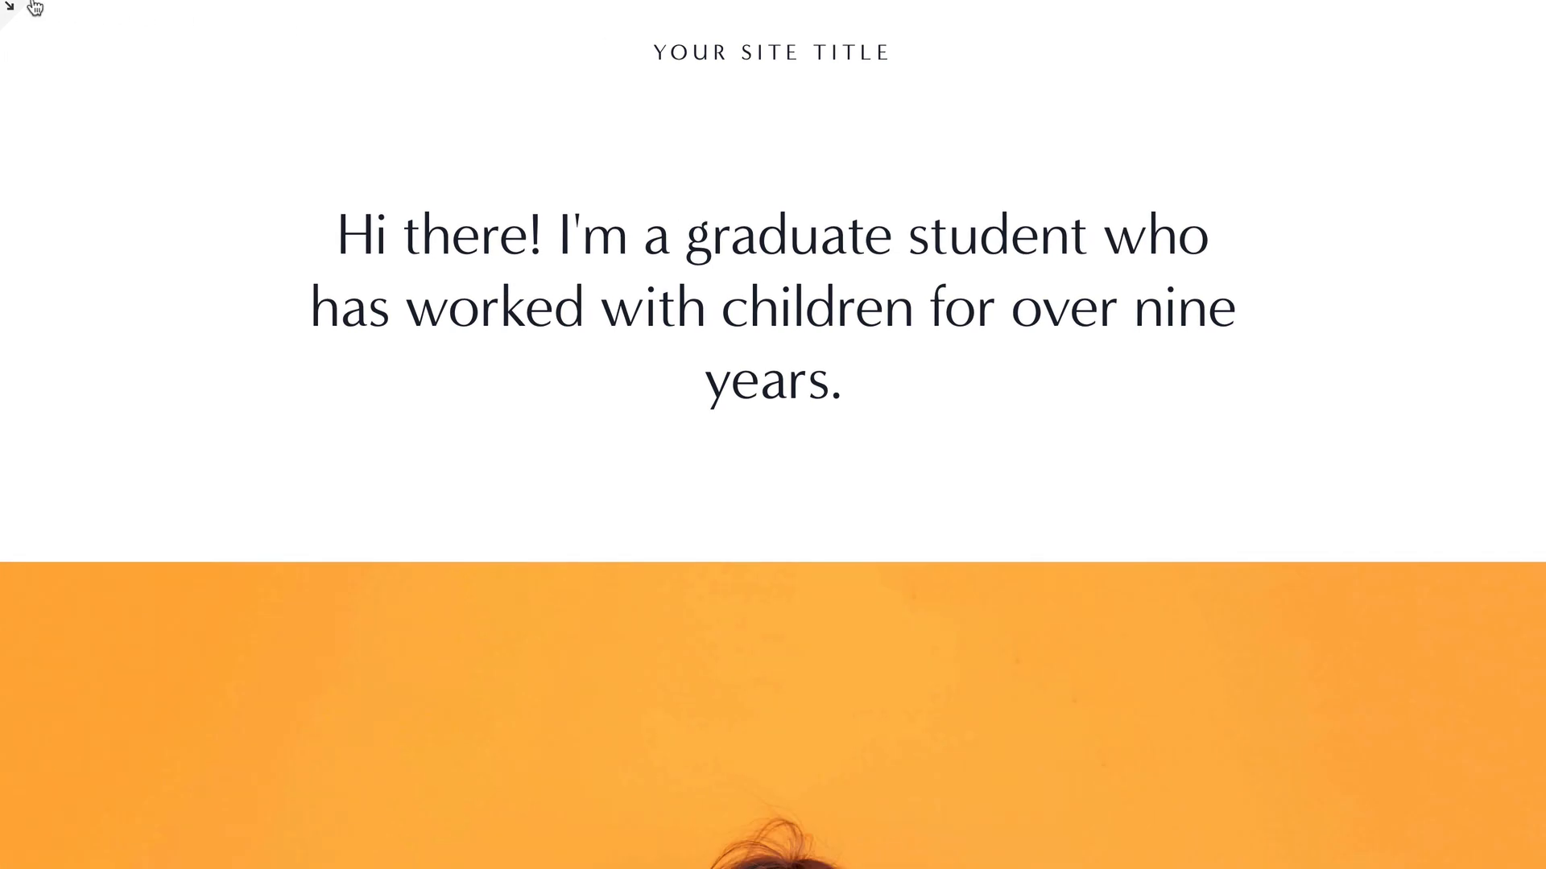
{"action": "left_click", "coordinate": [14, 9]}
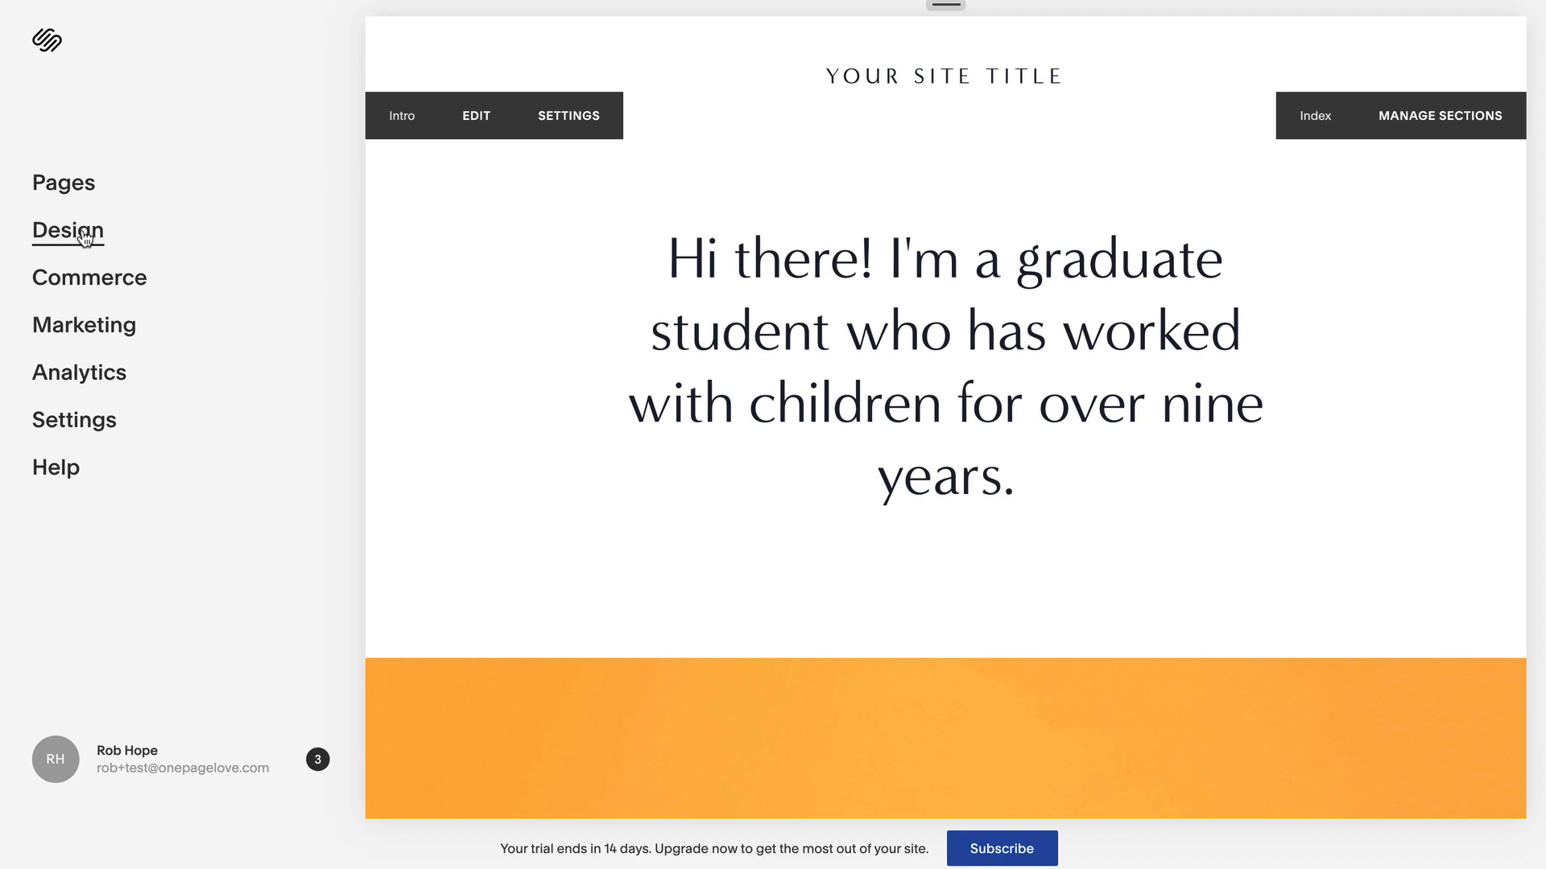
- Change the site title under Design > Logo & Title to the owner's full name
{"action": "left_click", "coordinate": [85, 238]}
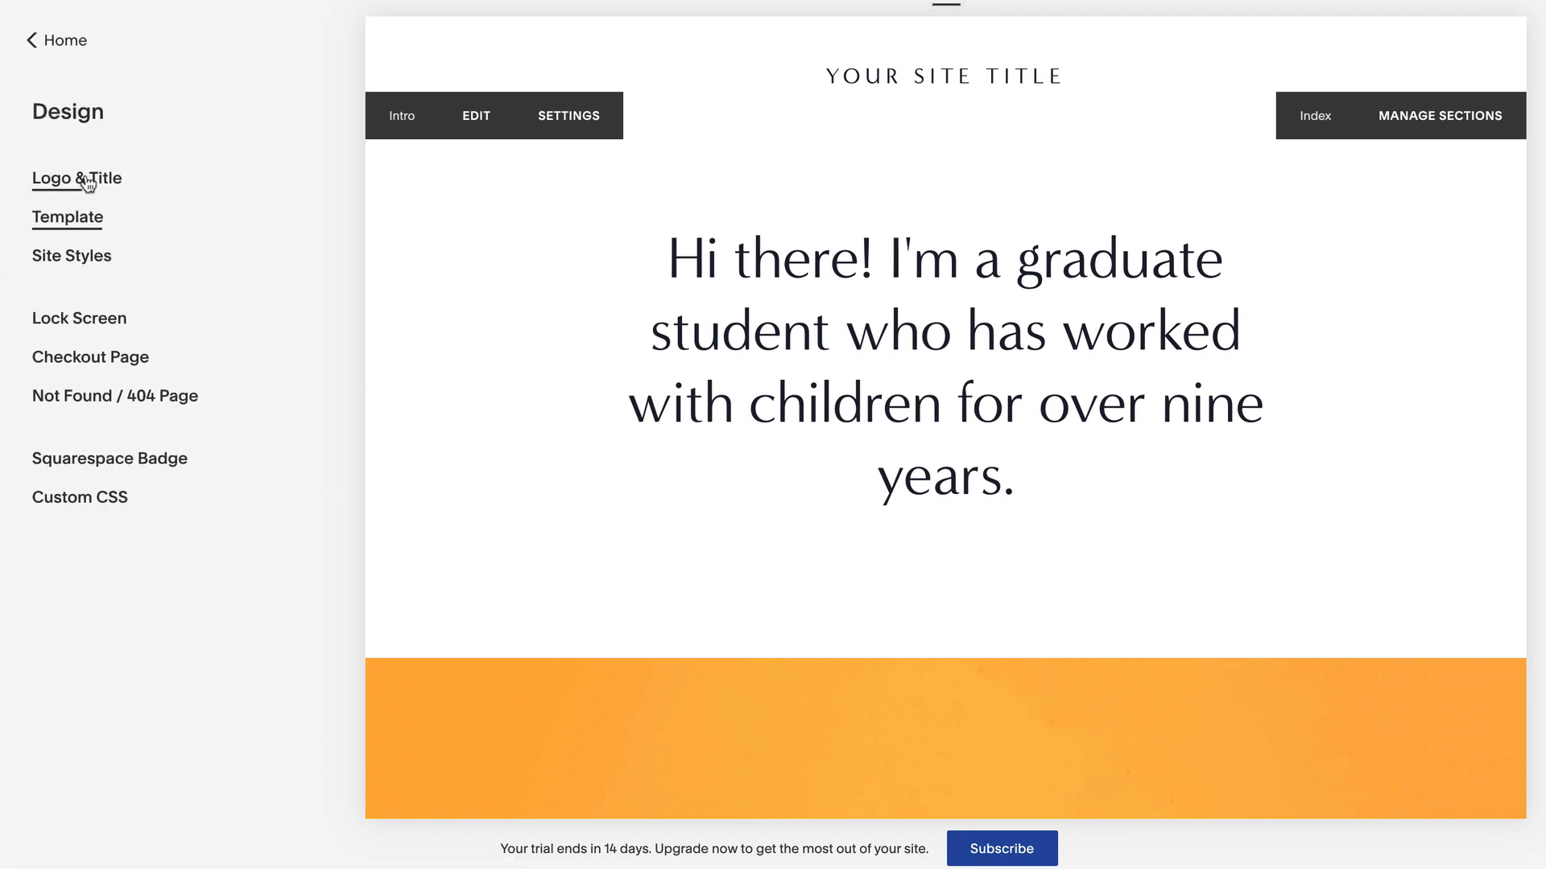
{"action": "left_click", "coordinate": [89, 182]}
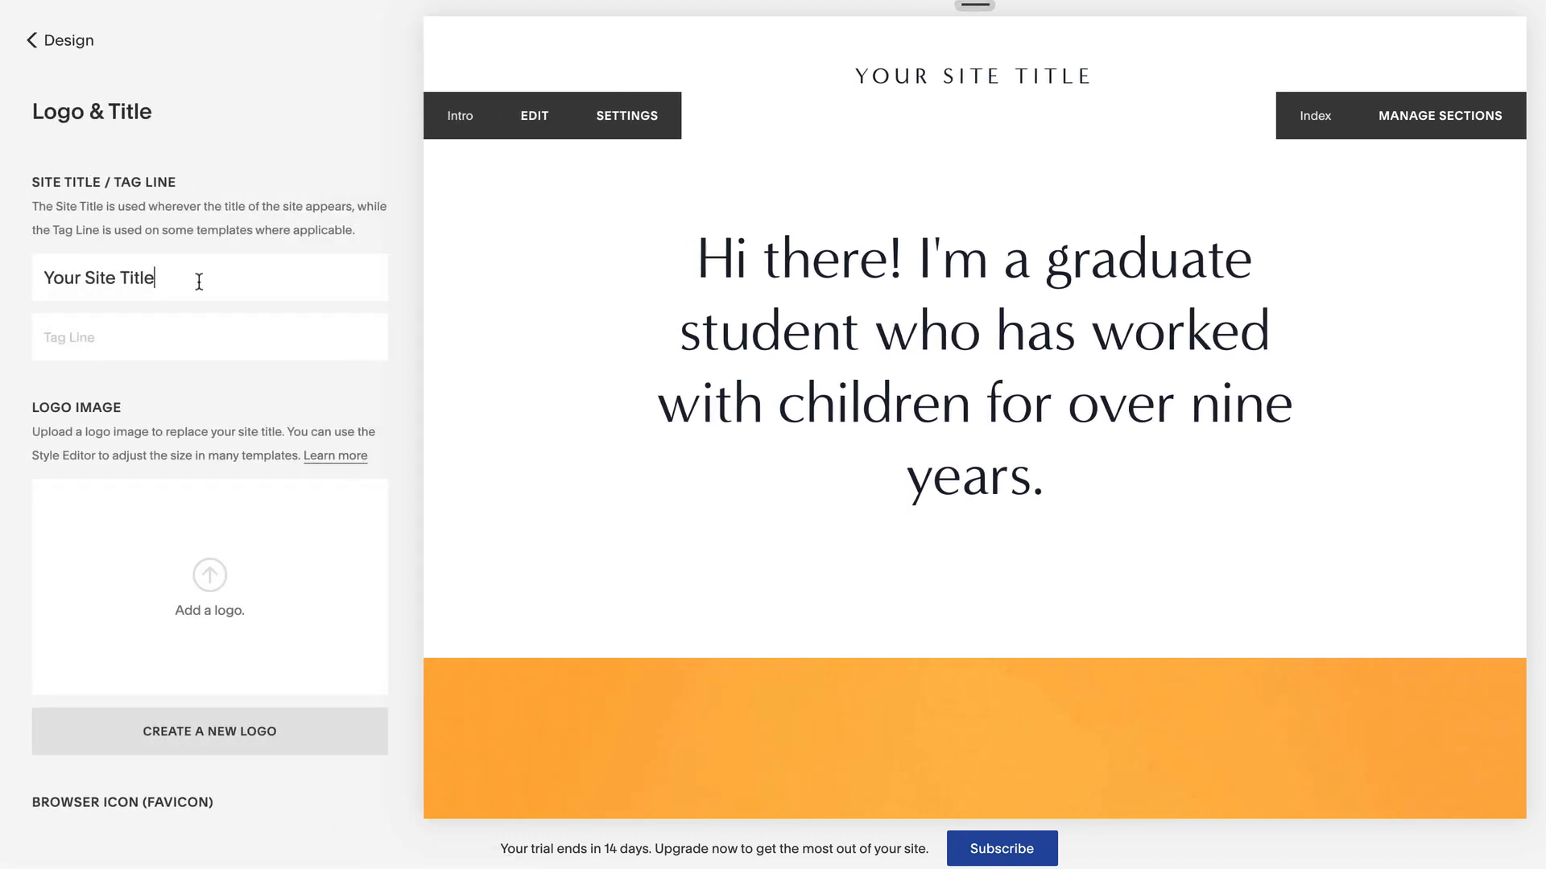
{"action": "left_click_drag", "start_coordinate": [196, 279], "coordinate": [38, 276]}
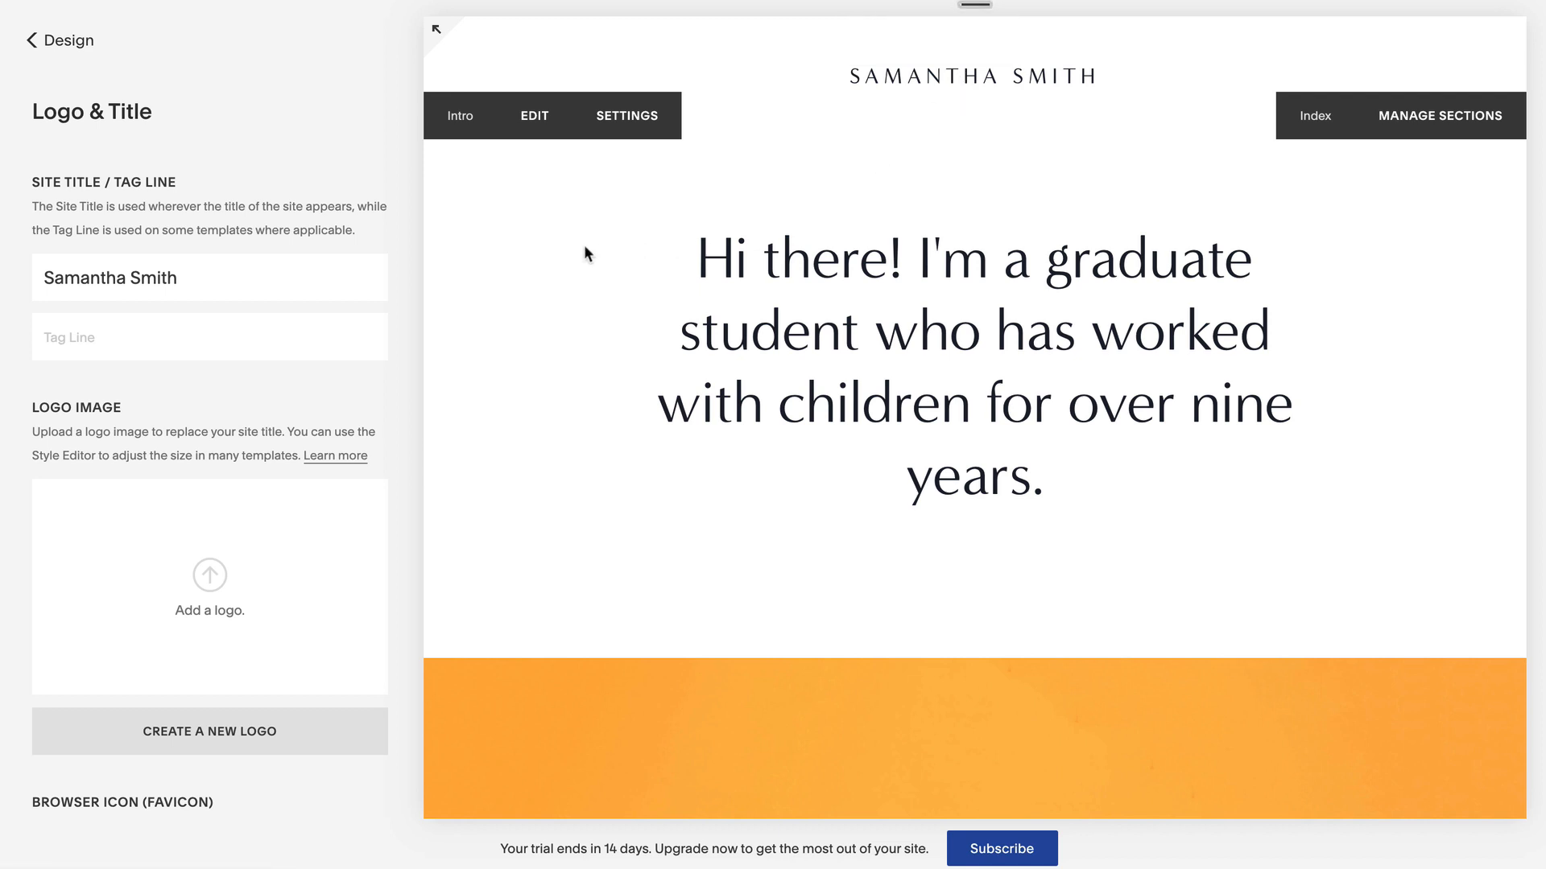
{"action": "left_click", "coordinate": [70, 40]}
- Open the Intro section's text block for editing from the Pages panel
{"action": "left_click", "coordinate": [63, 41]}
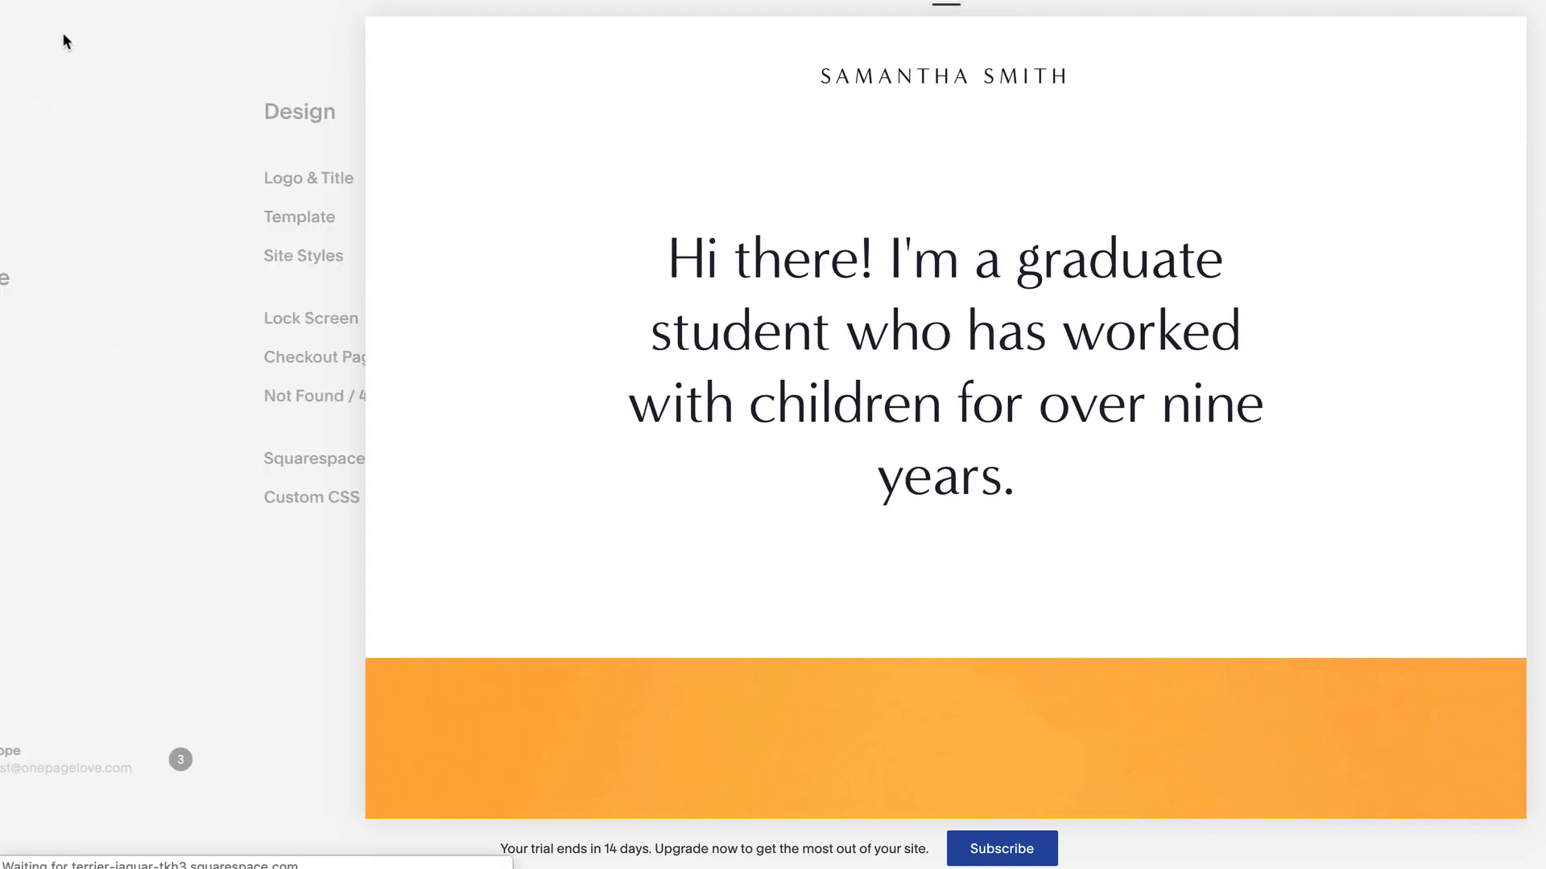
{"action": "left_click", "coordinate": [68, 179]}
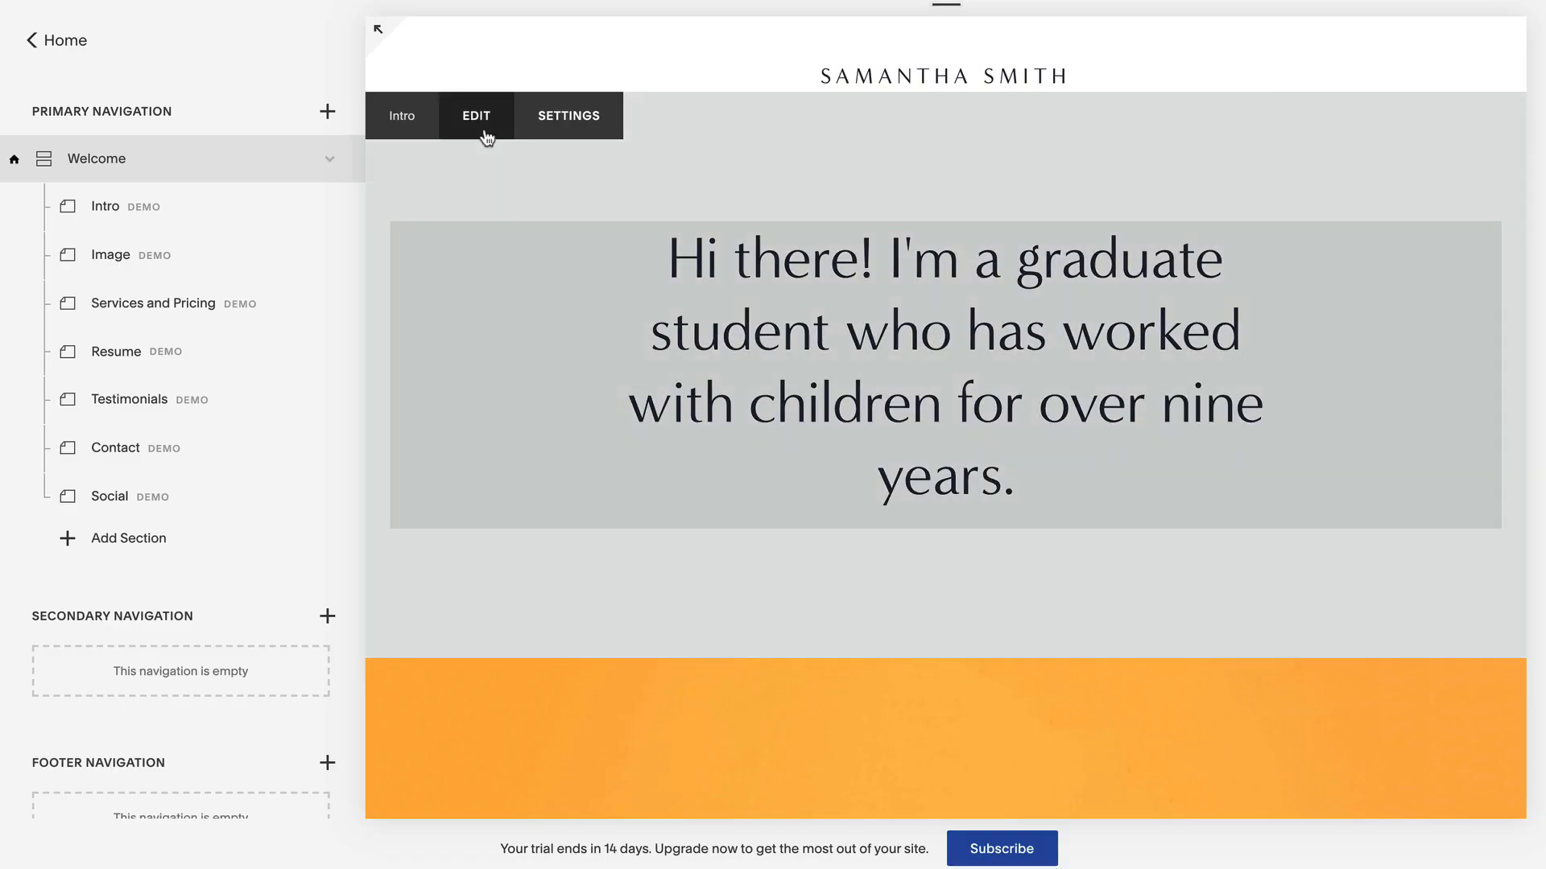
{"action": "left_click", "coordinate": [482, 121]}
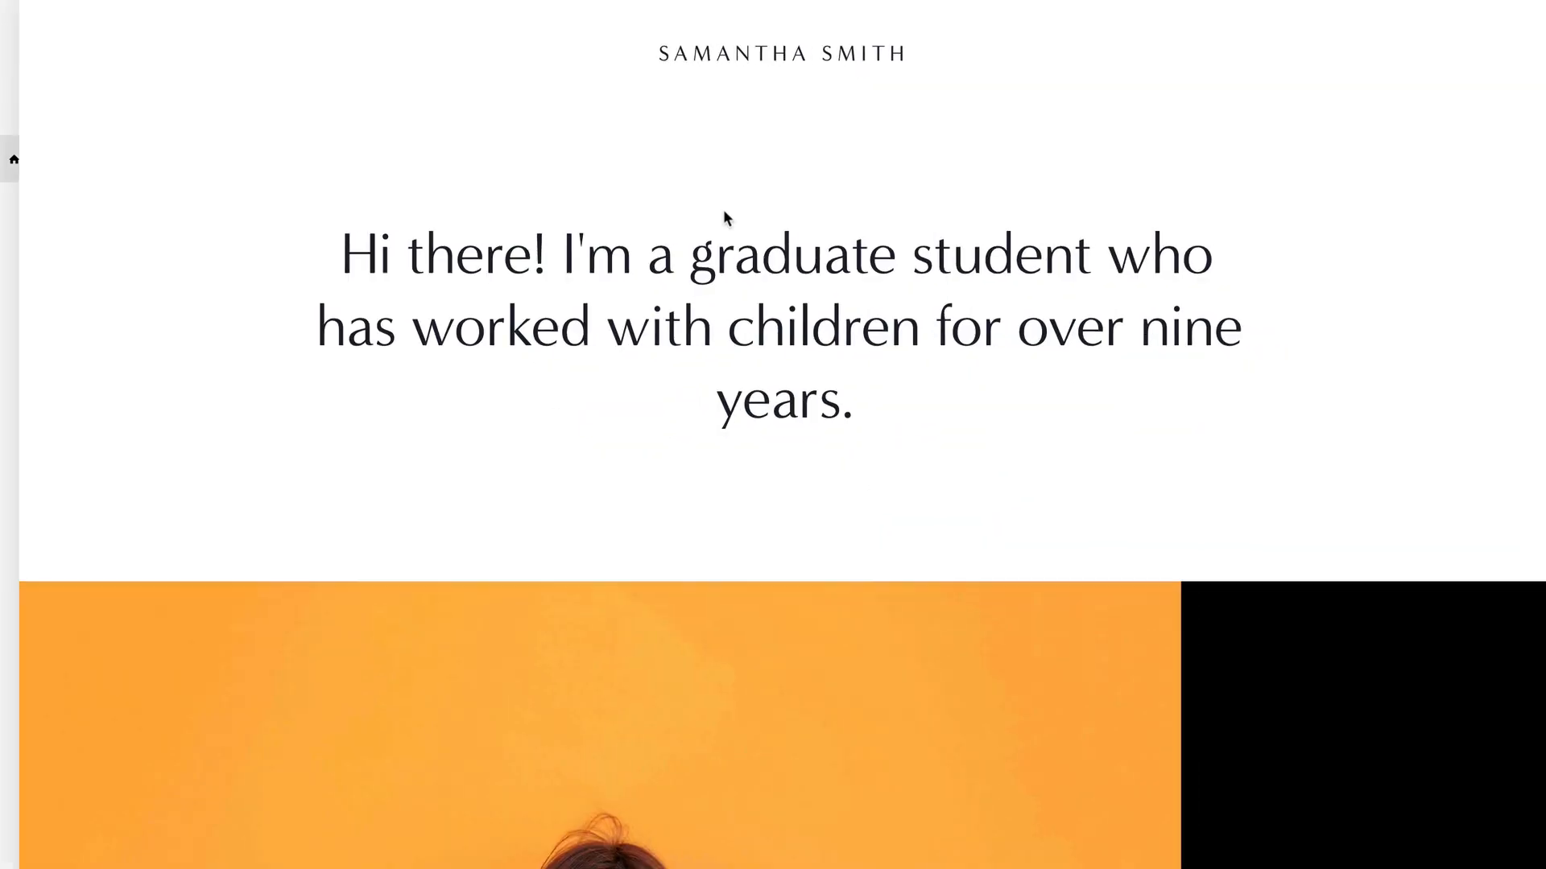
{"action": "left_click", "coordinate": [726, 210]}
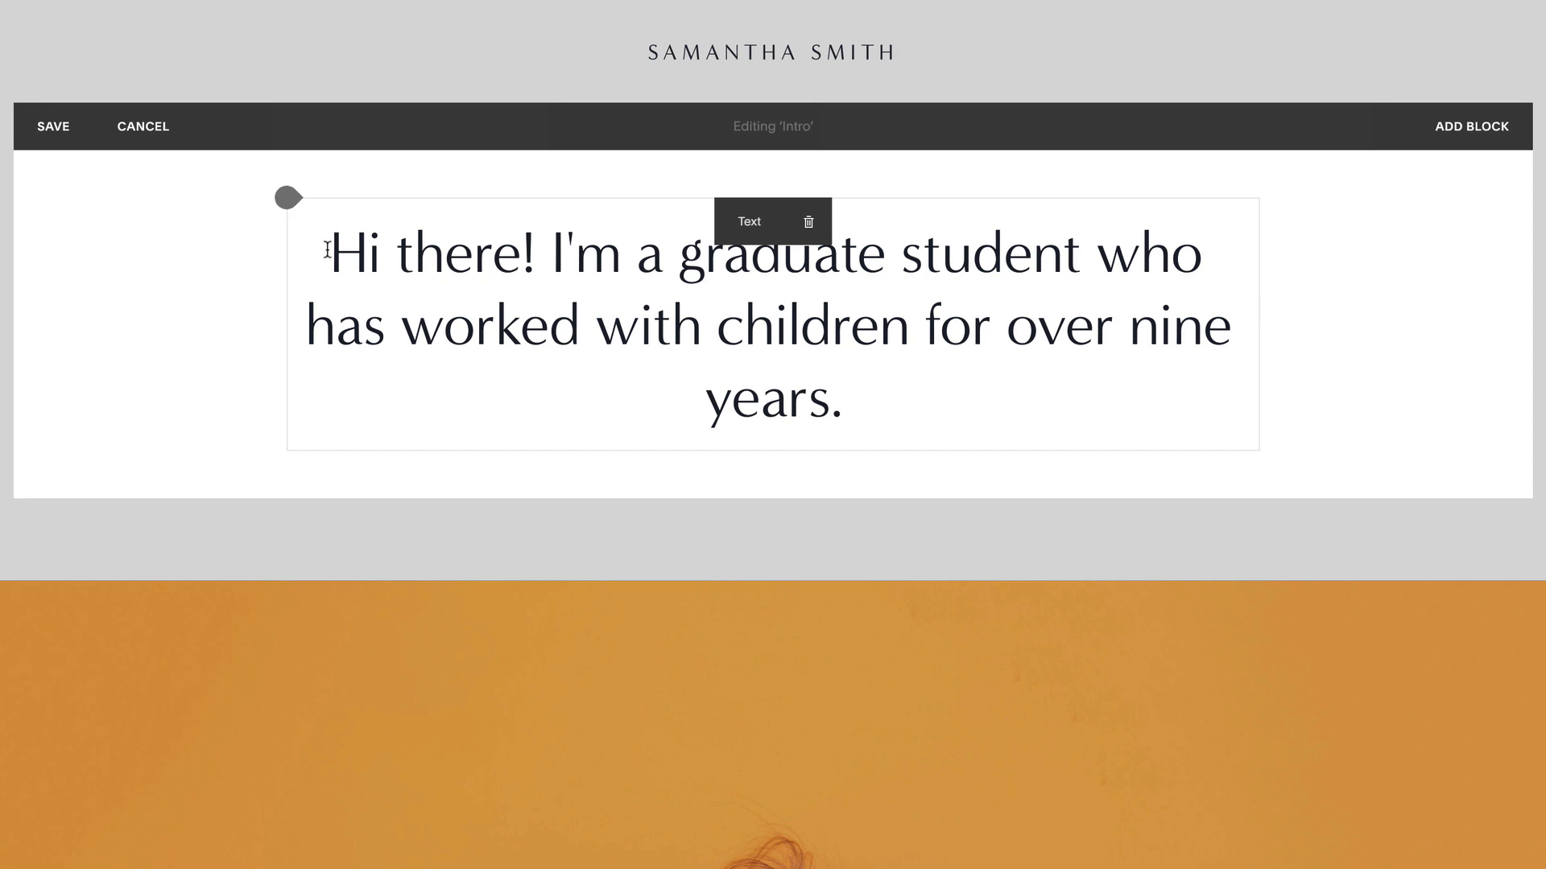
- Replace the intro with the street photography text, bold 'New York City', and save
{"action": "left_click_drag", "start_coordinate": [326, 249], "coordinate": [868, 380]}
{"action": "type", "text": "Born and raised in New York City, I found my passion for Street Photography from an early age."}
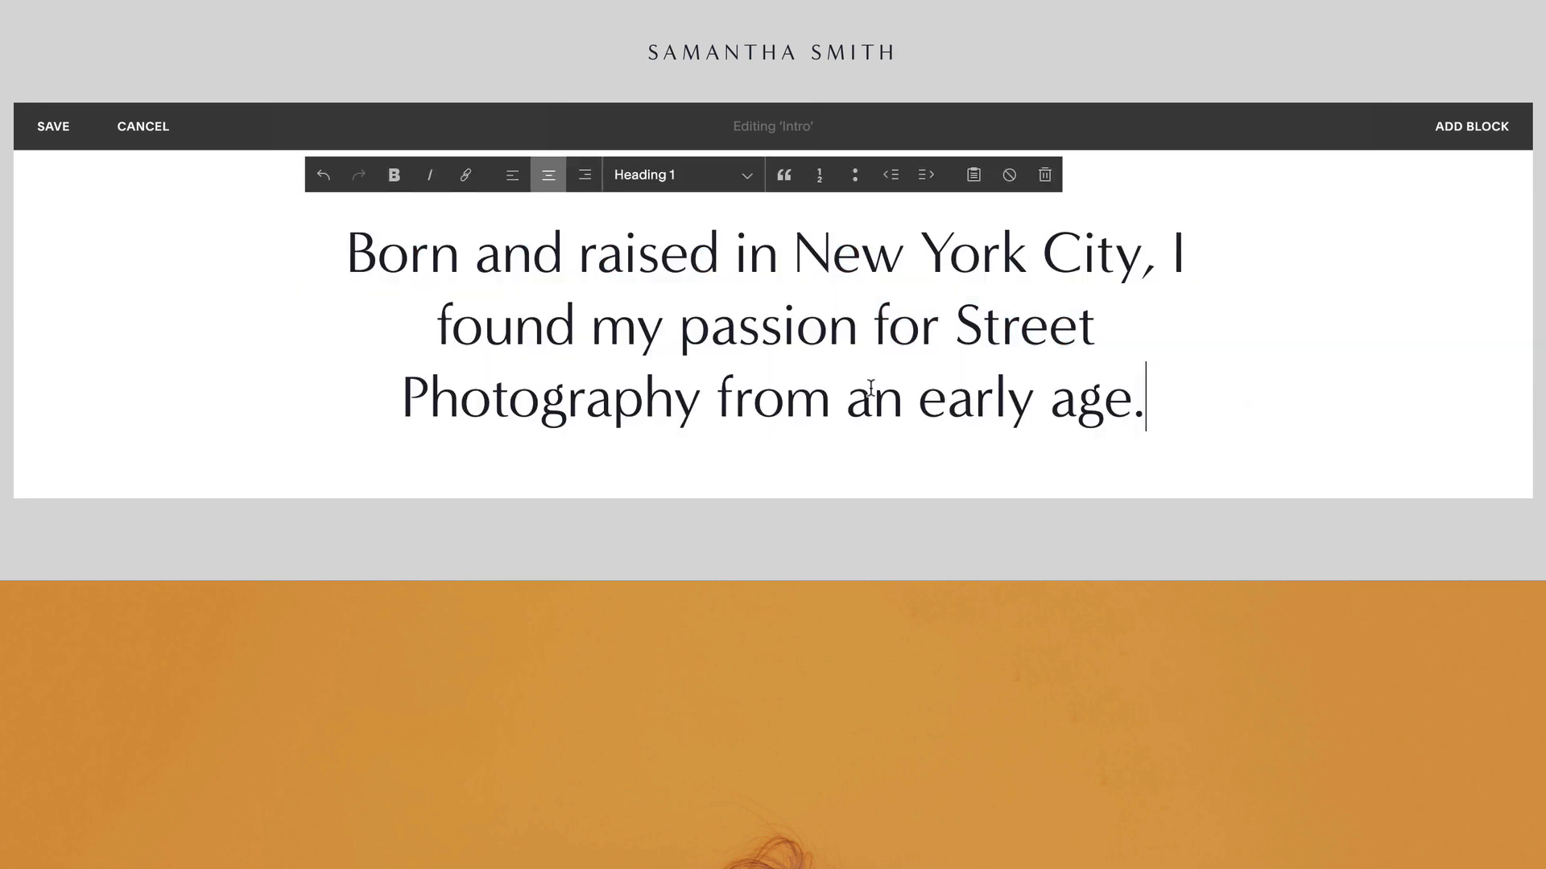
{"action": "left_click_drag", "start_coordinate": [793, 258], "coordinate": [1141, 259]}
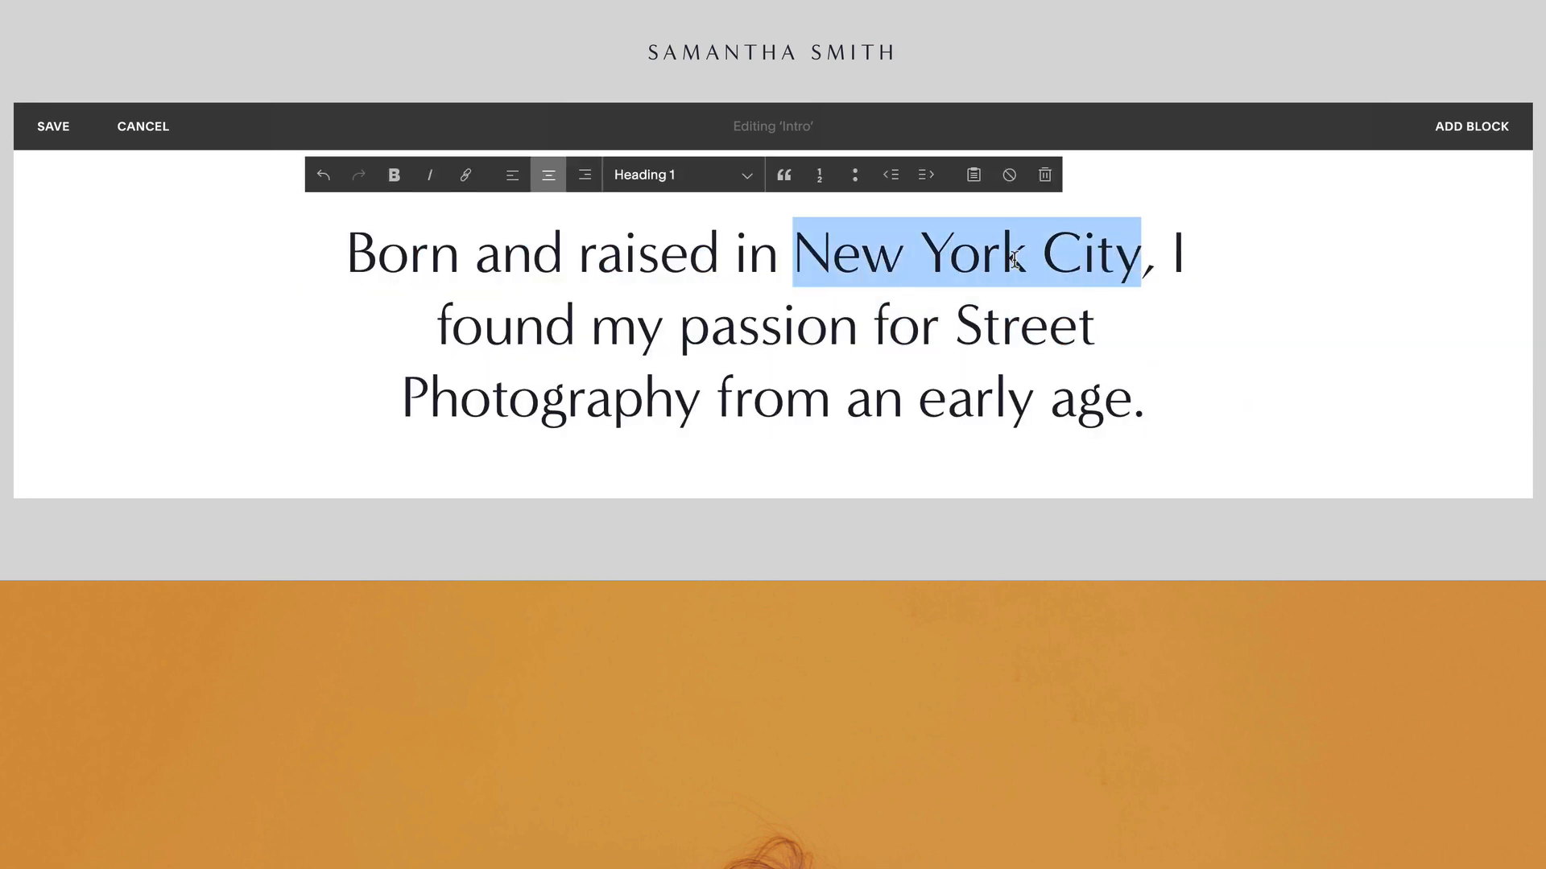
{"action": "left_click", "coordinate": [385, 184]}
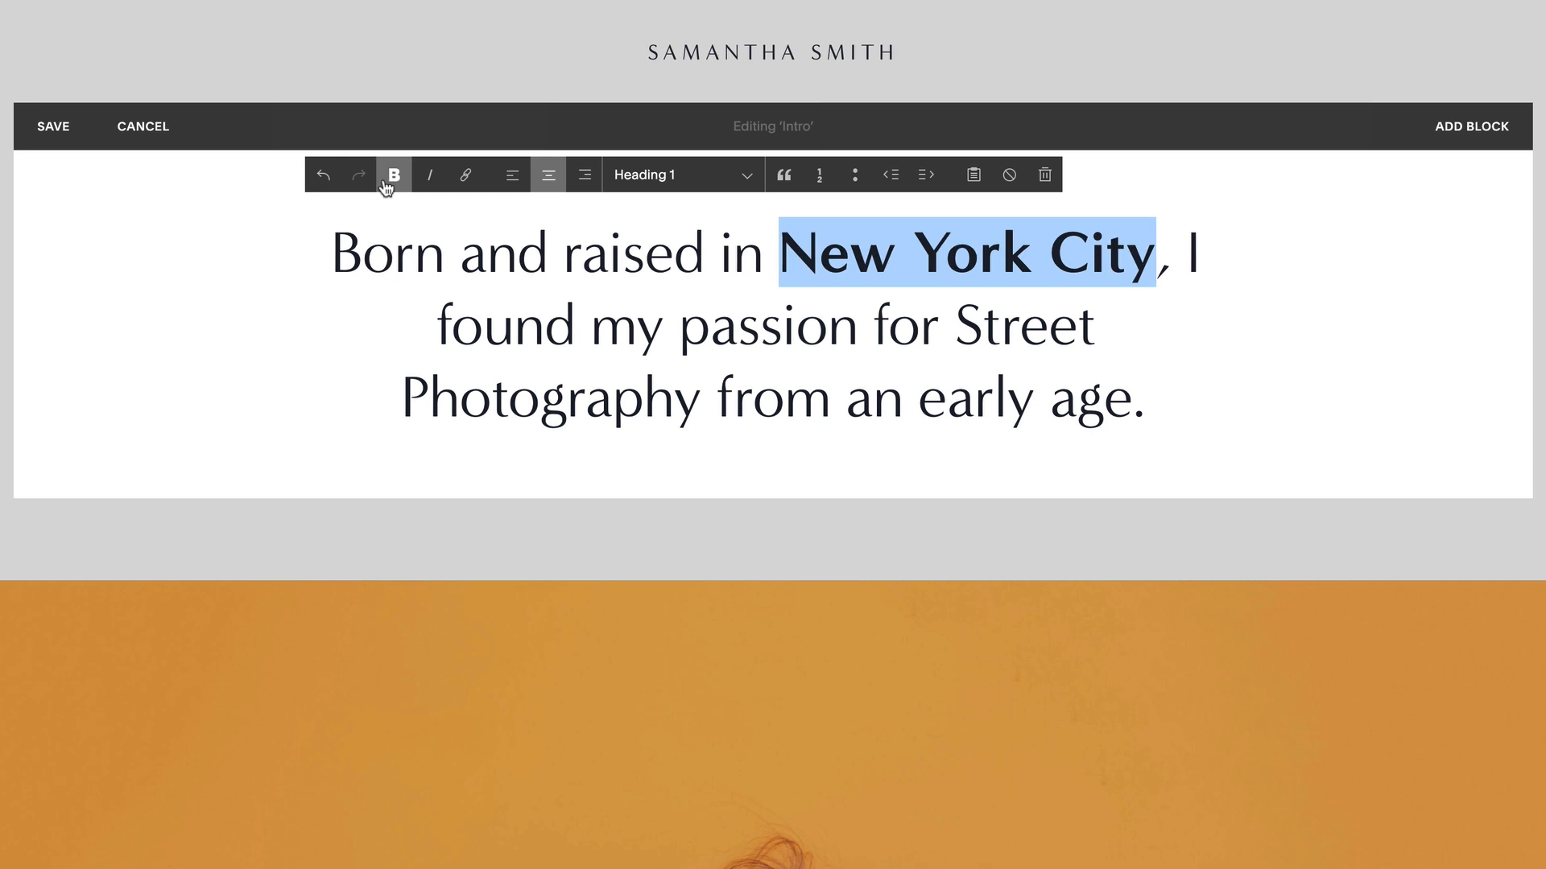
{"action": "left_click", "coordinate": [50, 129]}
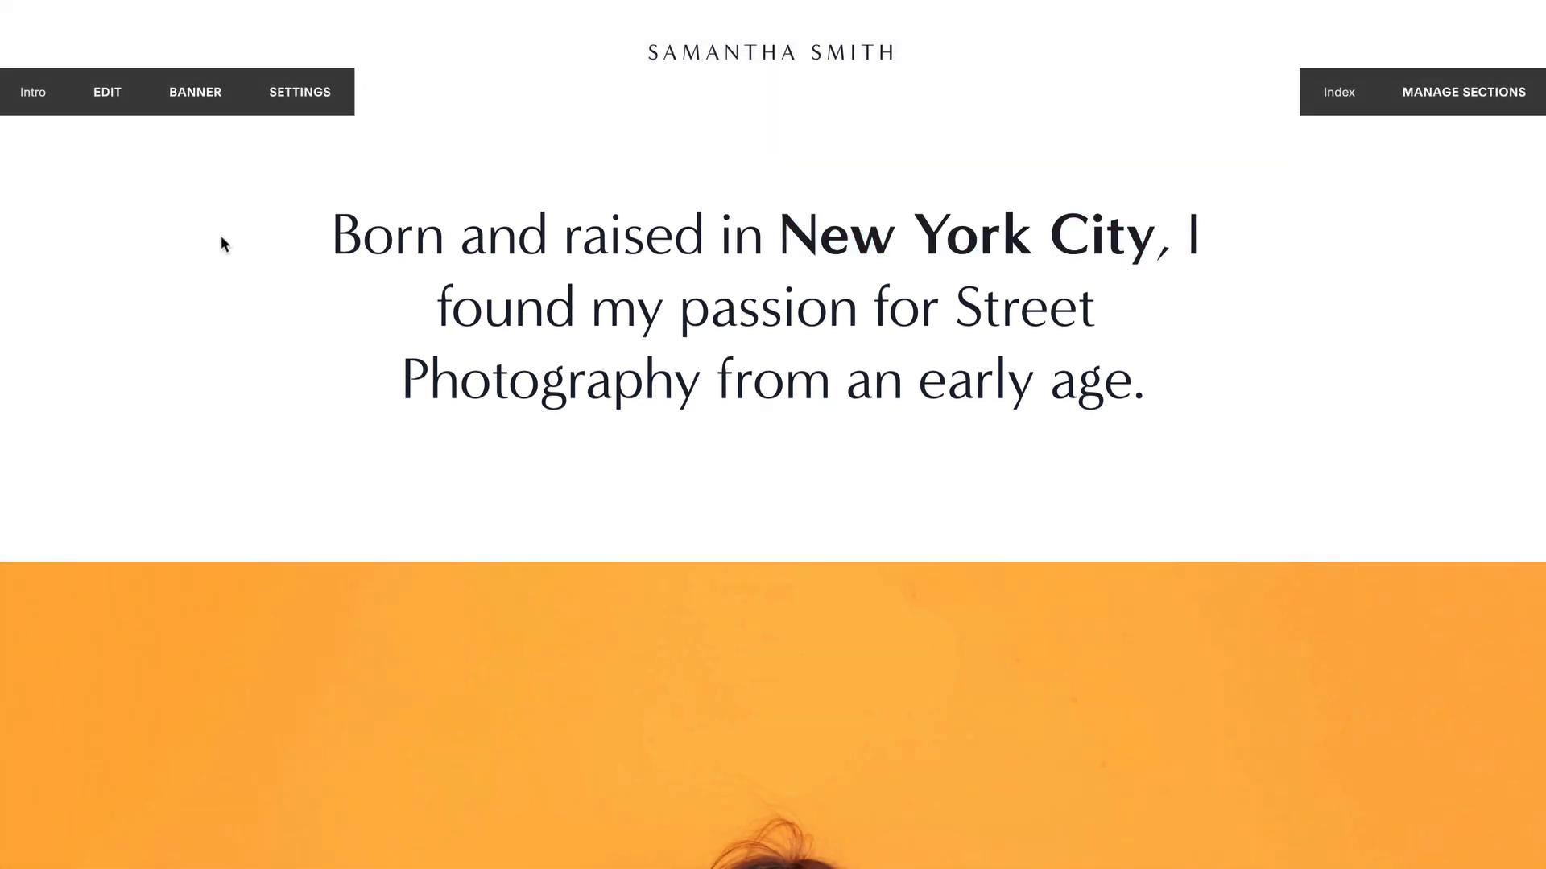
{"action": "scroll", "coordinate": [576, 333], "scroll_direction": "down", "scroll_amount": 10}
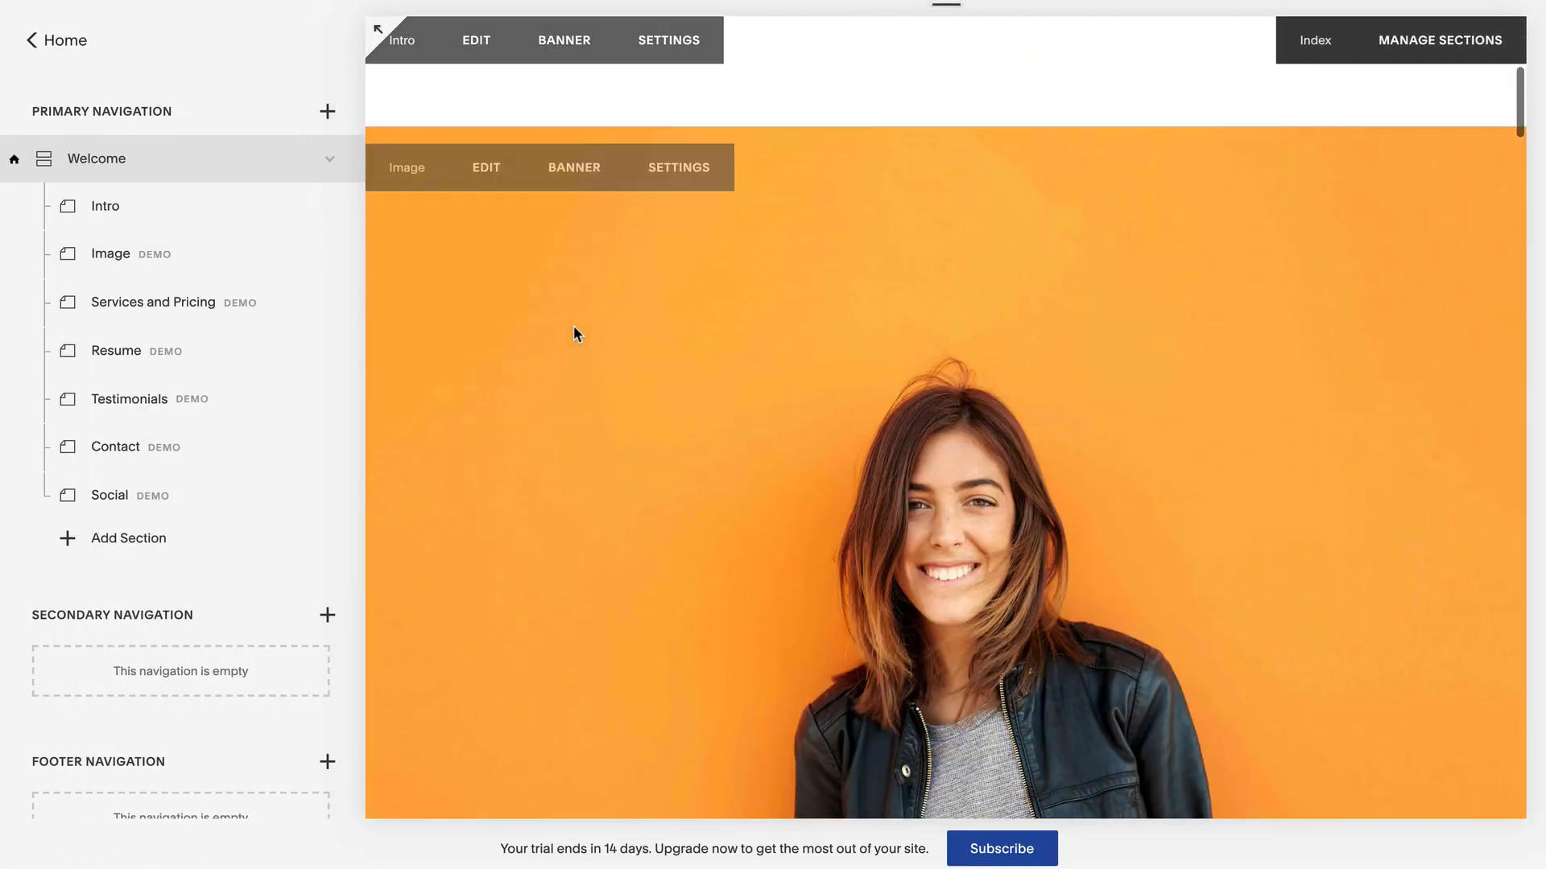
{"action": "scroll", "coordinate": [571, 325], "scroll_direction": "down", "scroll_amount": 1}
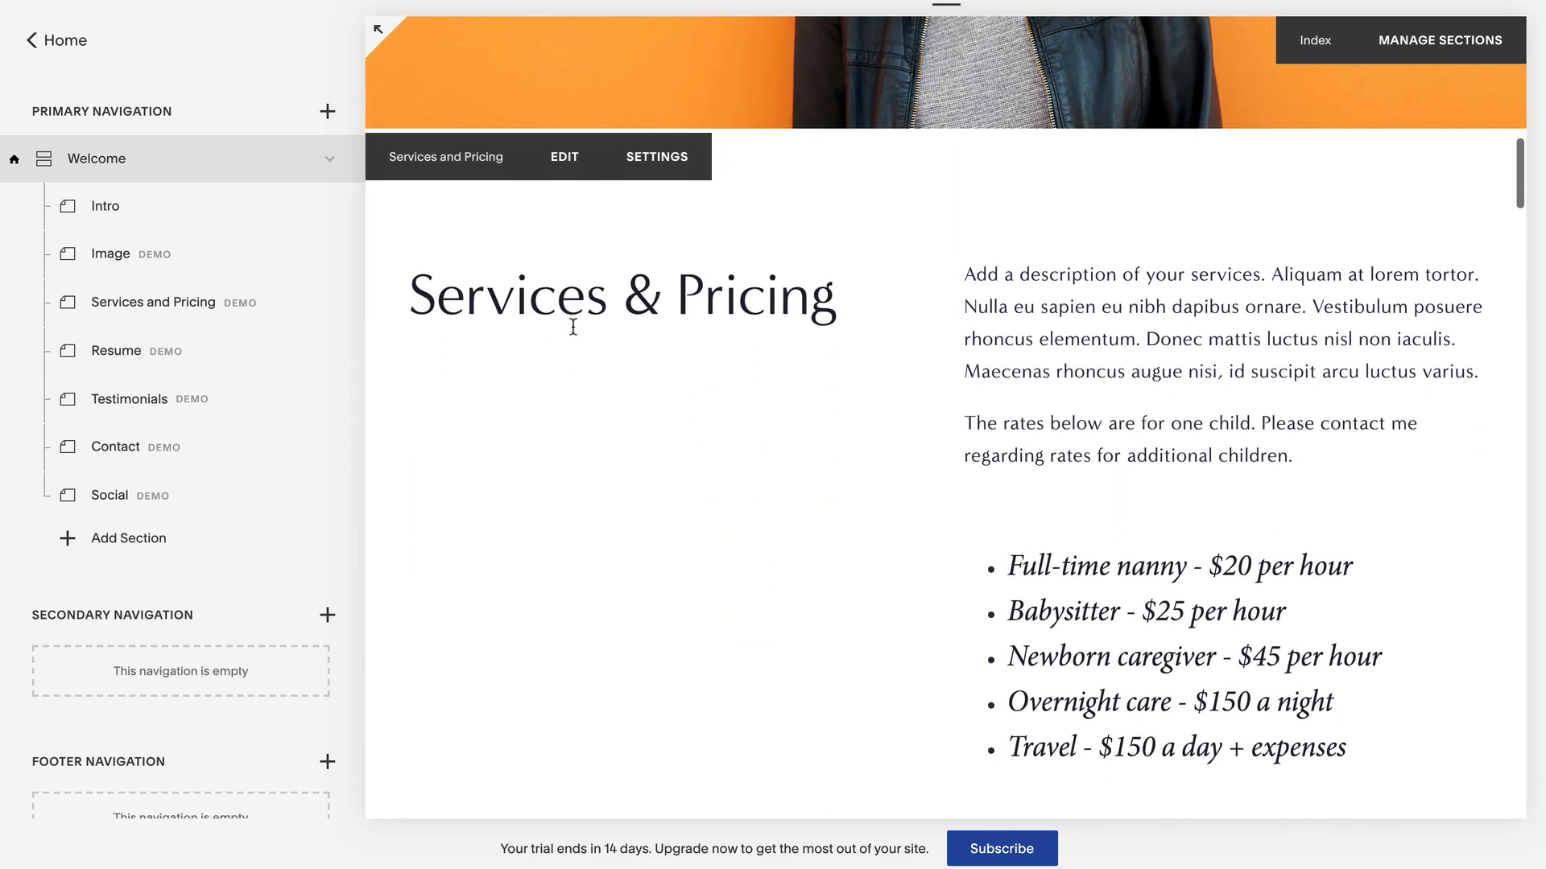
- Trim Services & Pricing to Freelance rate - $30 per hour and Travel - $150 a day + expenses
{"action": "left_click", "coordinate": [555, 133]}
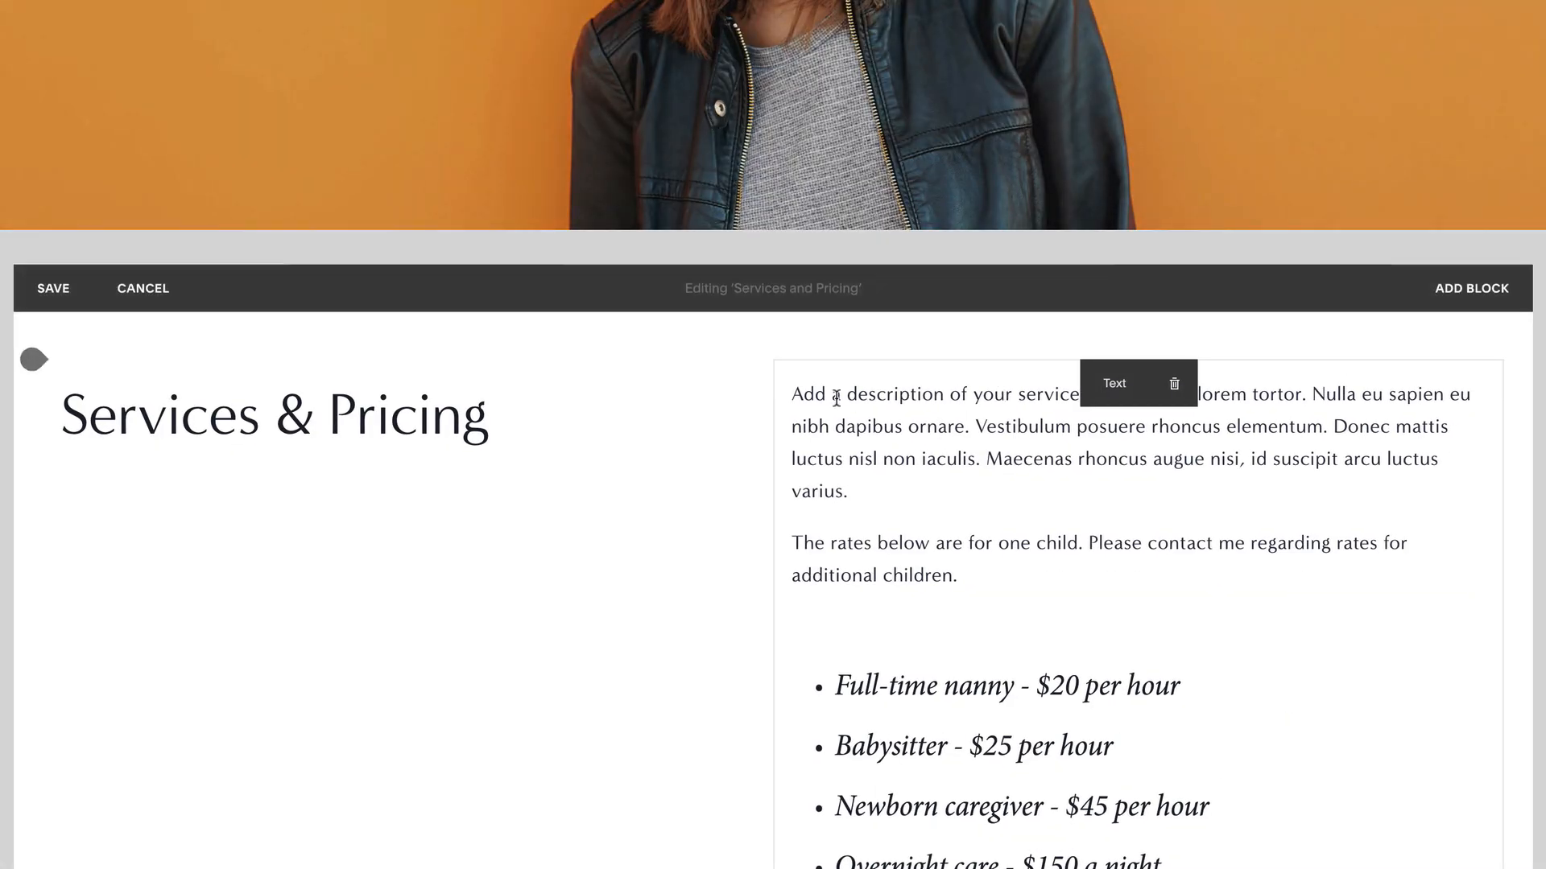
{"action": "left_click_drag", "start_coordinate": [793, 392], "coordinate": [1001, 552]}
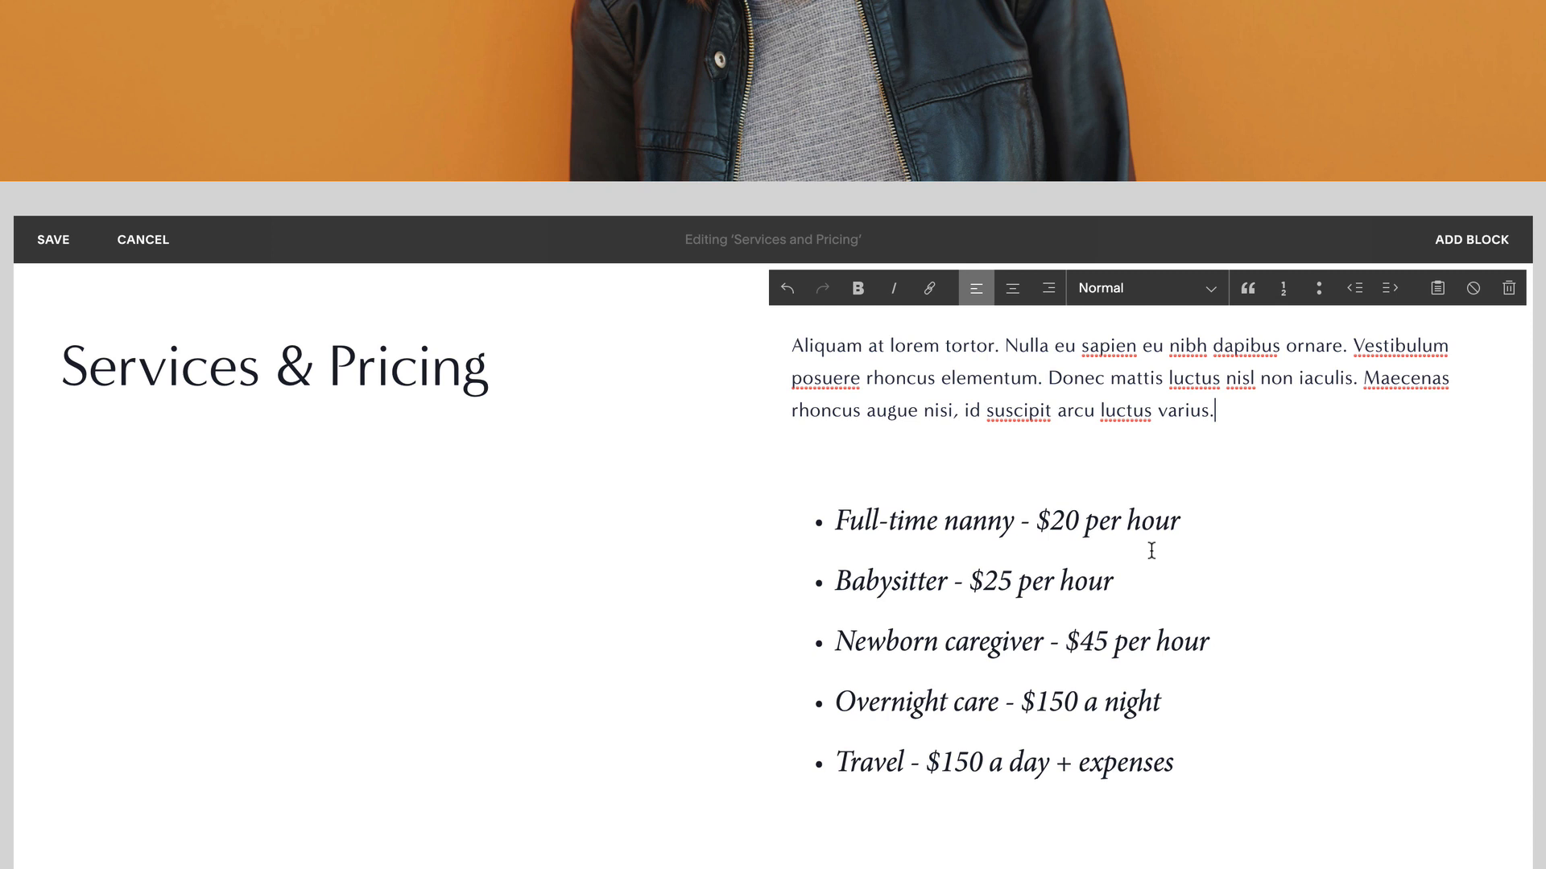
{"action": "left_click_drag", "start_coordinate": [1181, 521], "coordinate": [834, 521]}
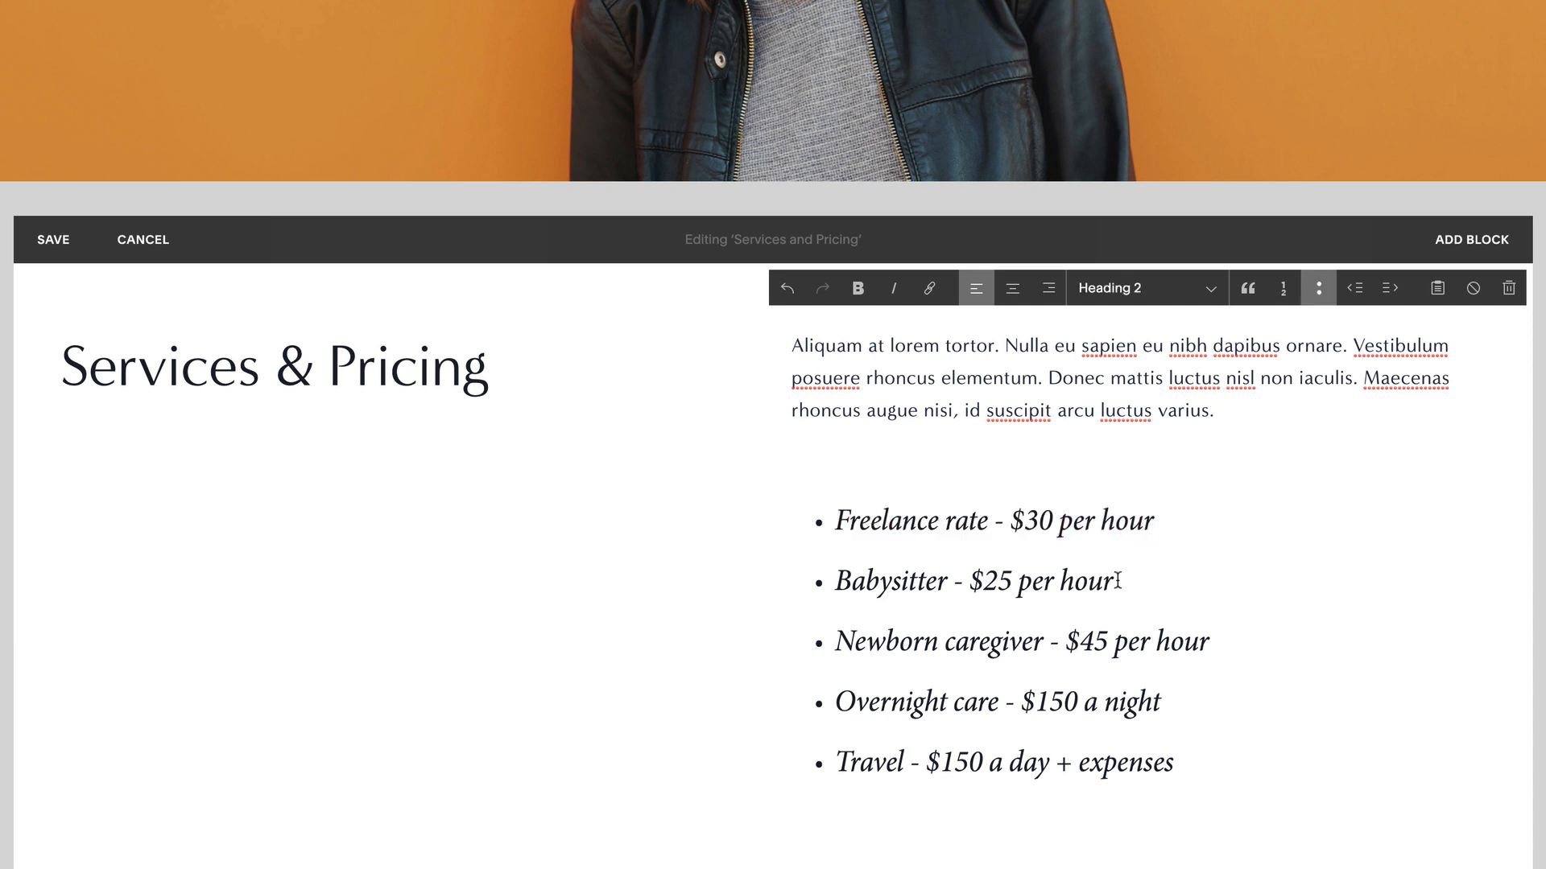
{"action": "left_click_drag", "start_coordinate": [1148, 580], "coordinate": [834, 580]}
{"action": "type", "text": "Travel - $150 a day + expenses"}
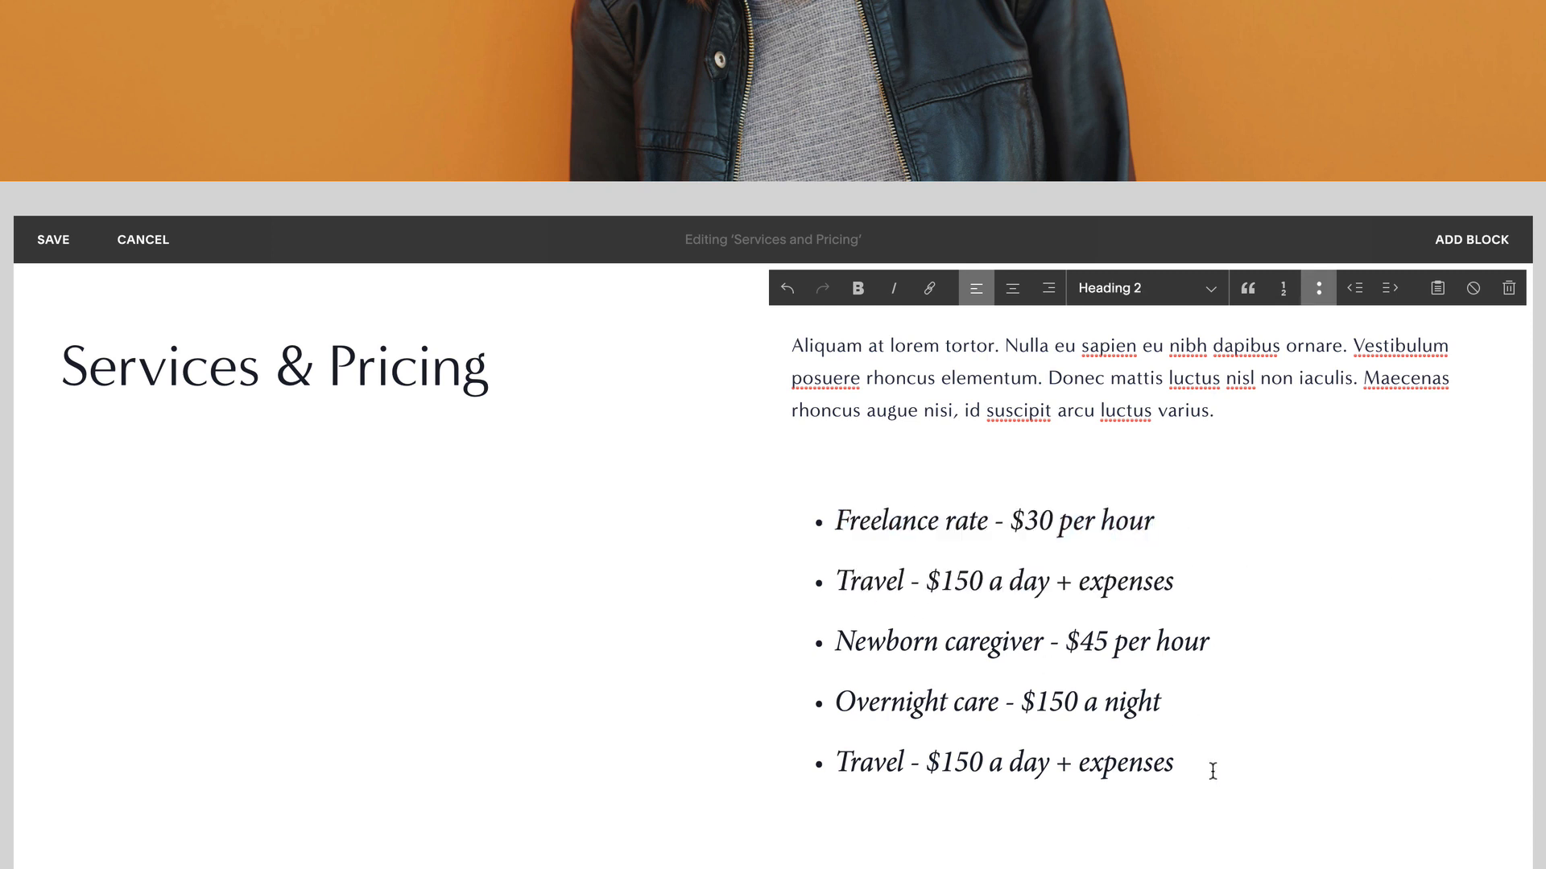
{"action": "left_click_drag", "start_coordinate": [1211, 770], "coordinate": [867, 642]}
{"action": "key", "text": "BackSpace"}
{"action": "key", "text": "BackSpace"}
{"action": "key", "text": "BackSpace"}
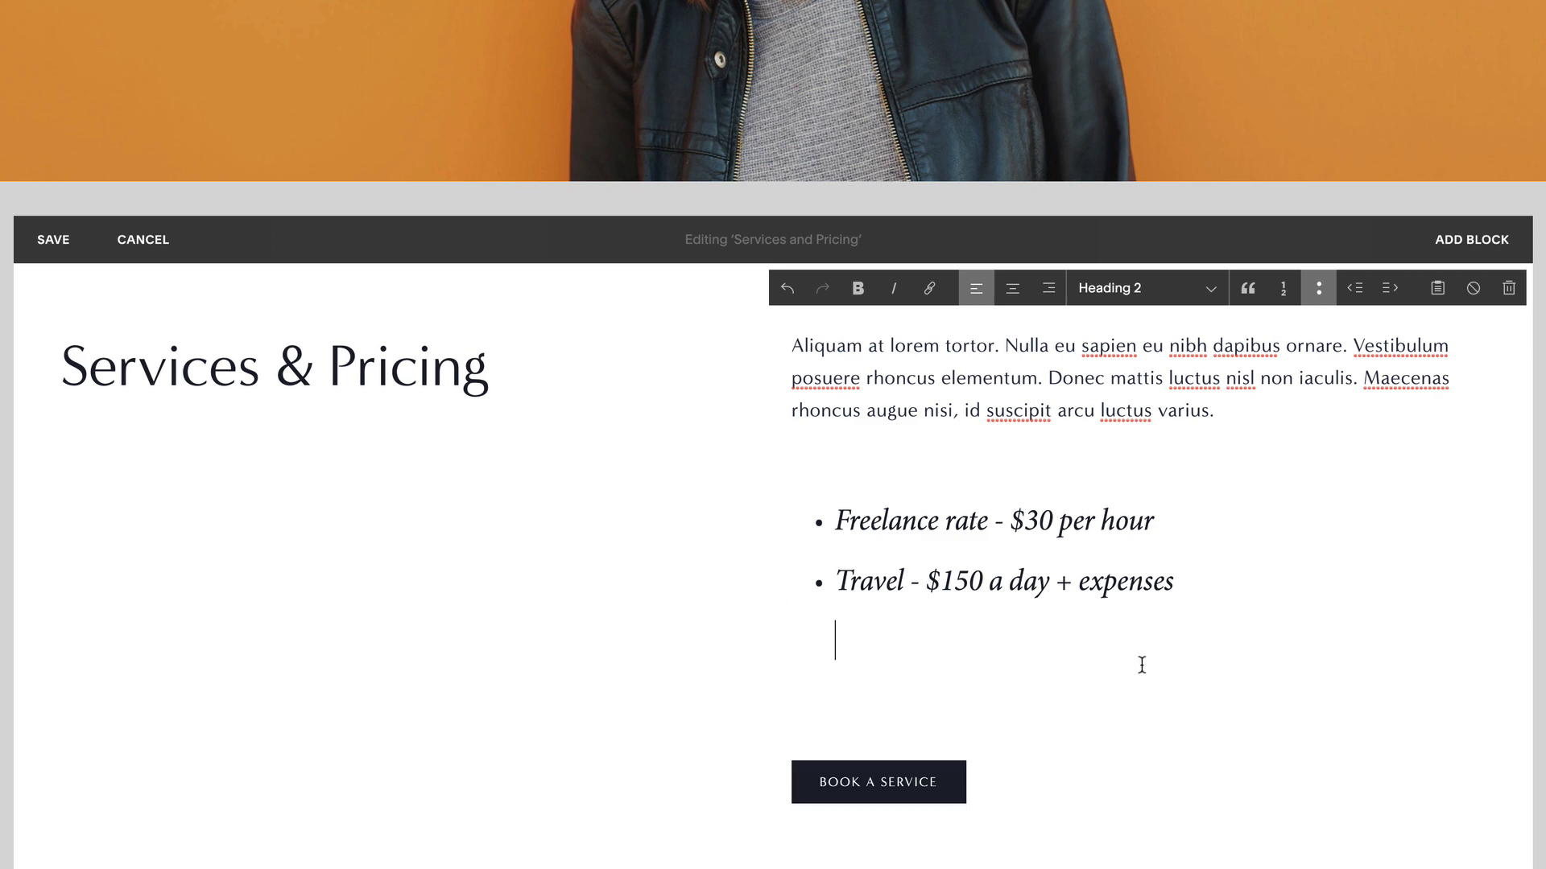
{"action": "key", "text": "BackSpace"}
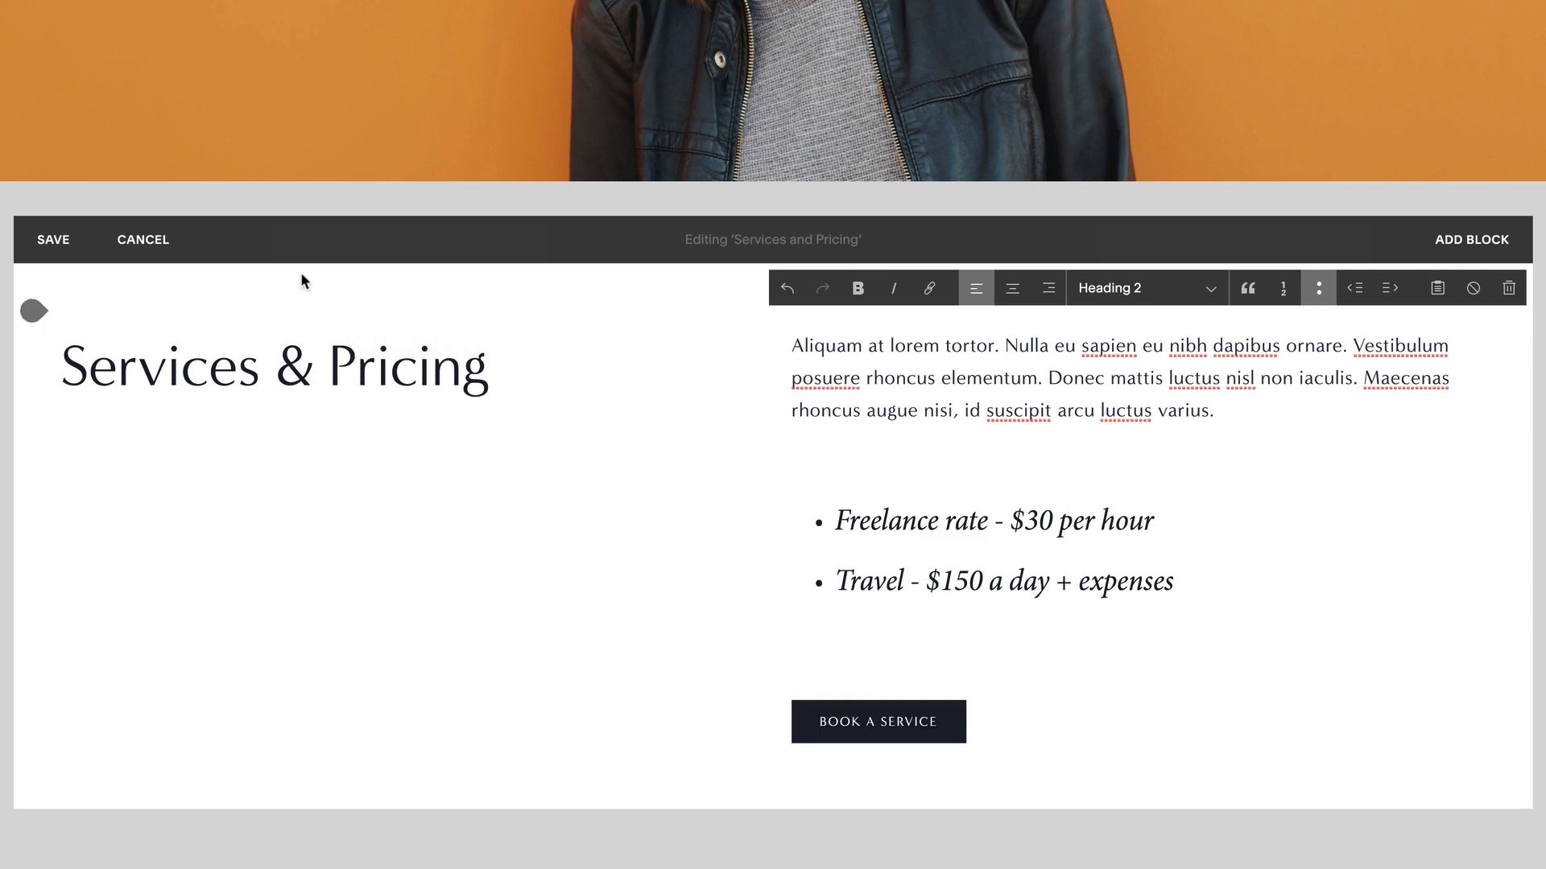
{"action": "left_click", "coordinate": [60, 244]}
{"action": "scroll", "coordinate": [706, 324], "scroll_direction": "up", "scroll_amount": 10}
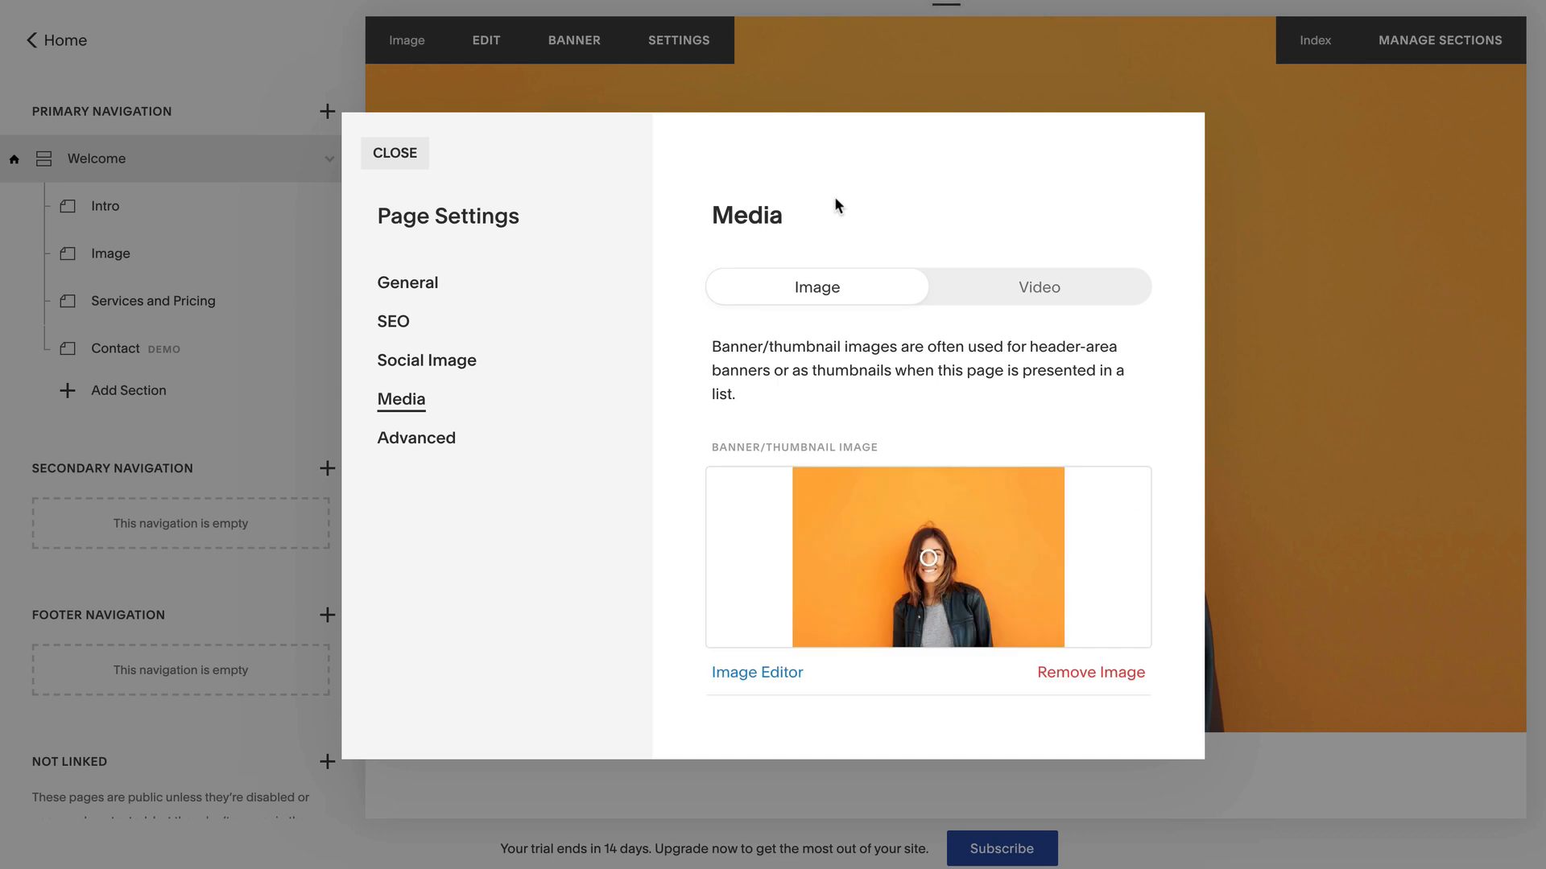
- Swap the Image section's orange banner for the uploaded sam.jpg photo and save
{"action": "left_click", "coordinate": [1080, 672]}
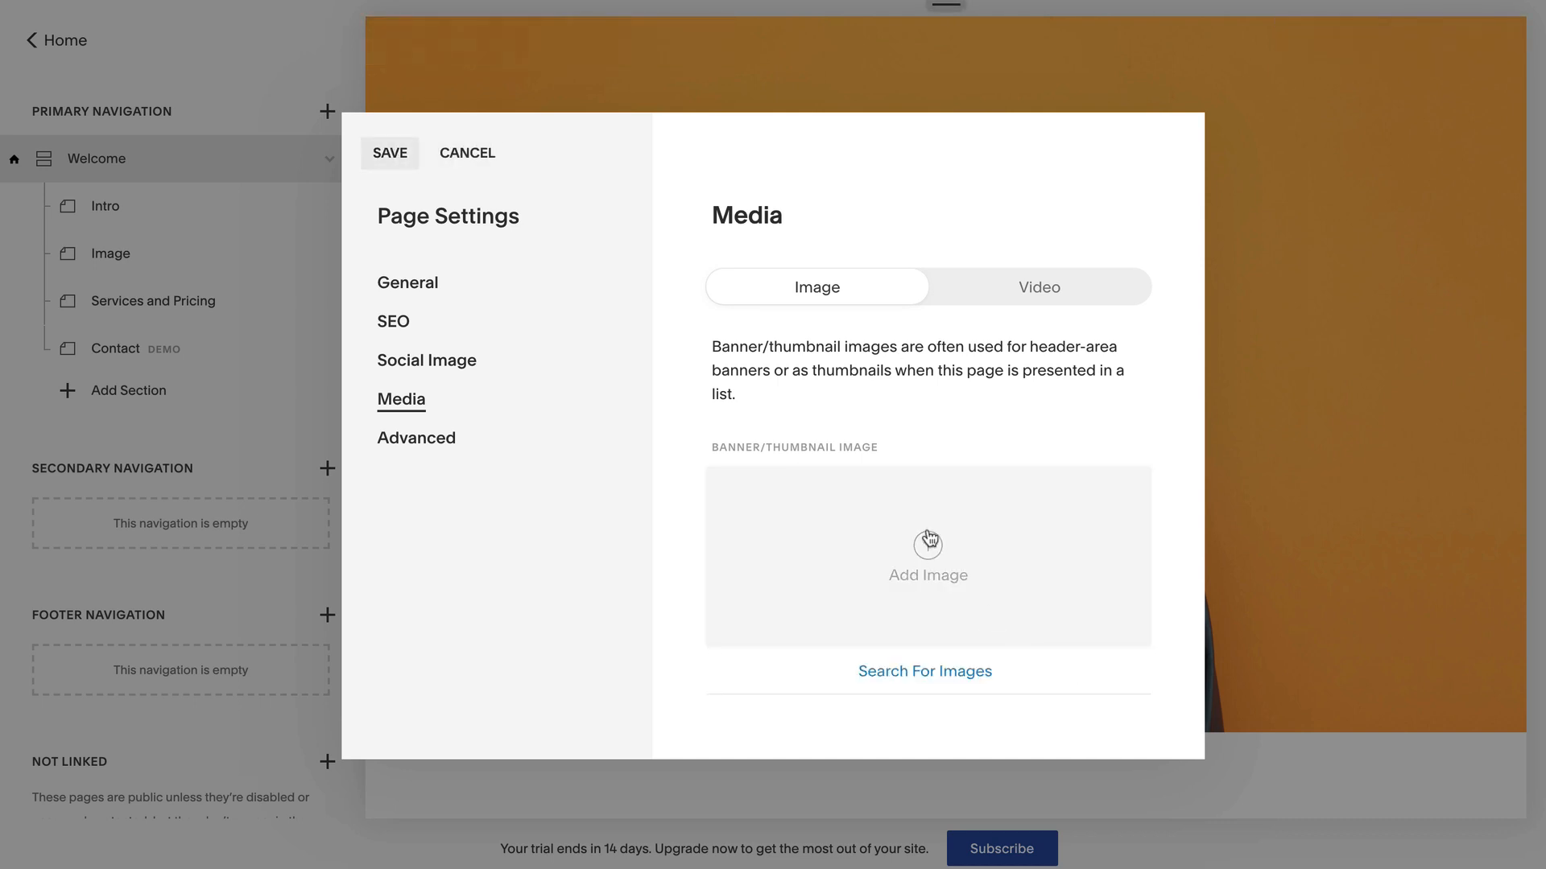
{"action": "left_click", "coordinate": [930, 551]}
{"action": "left_click", "coordinate": [442, 69]}
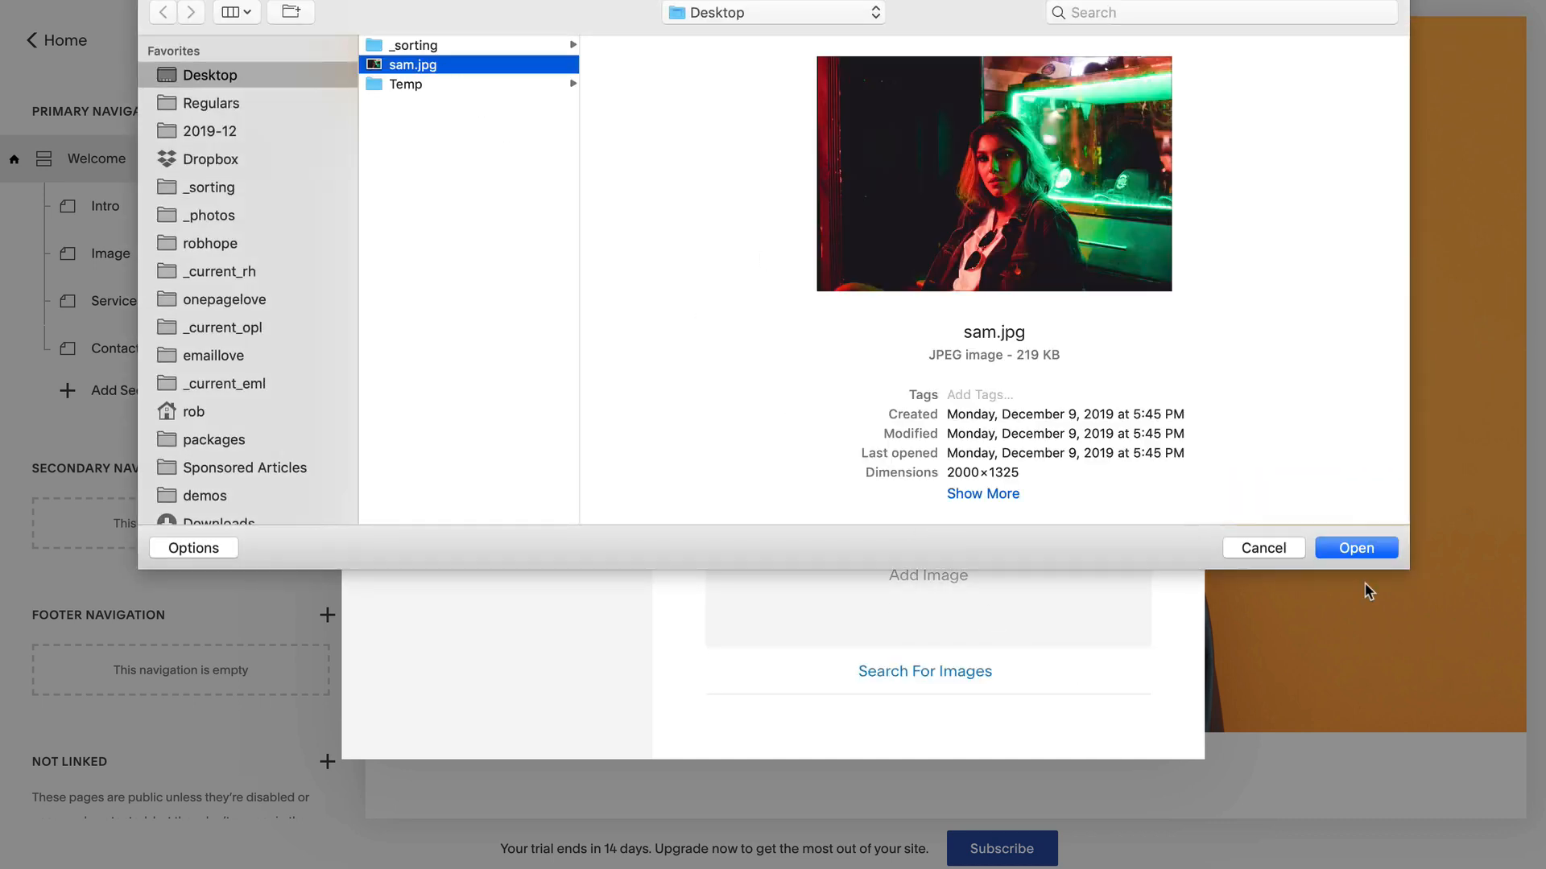
{"action": "left_click", "coordinate": [1372, 549]}
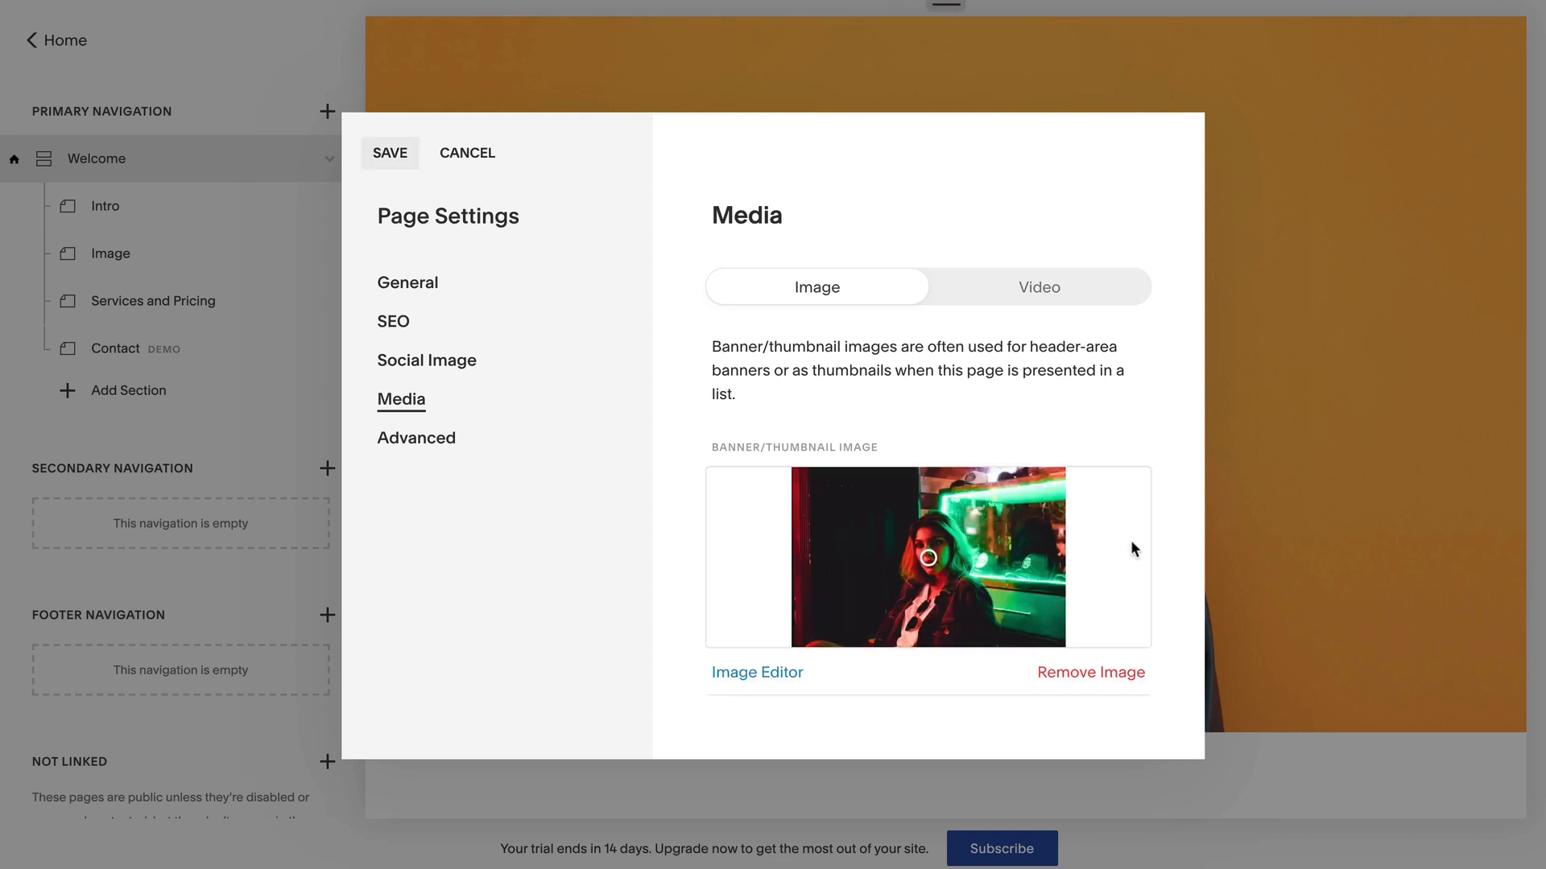
{"action": "left_click", "coordinate": [391, 155]}
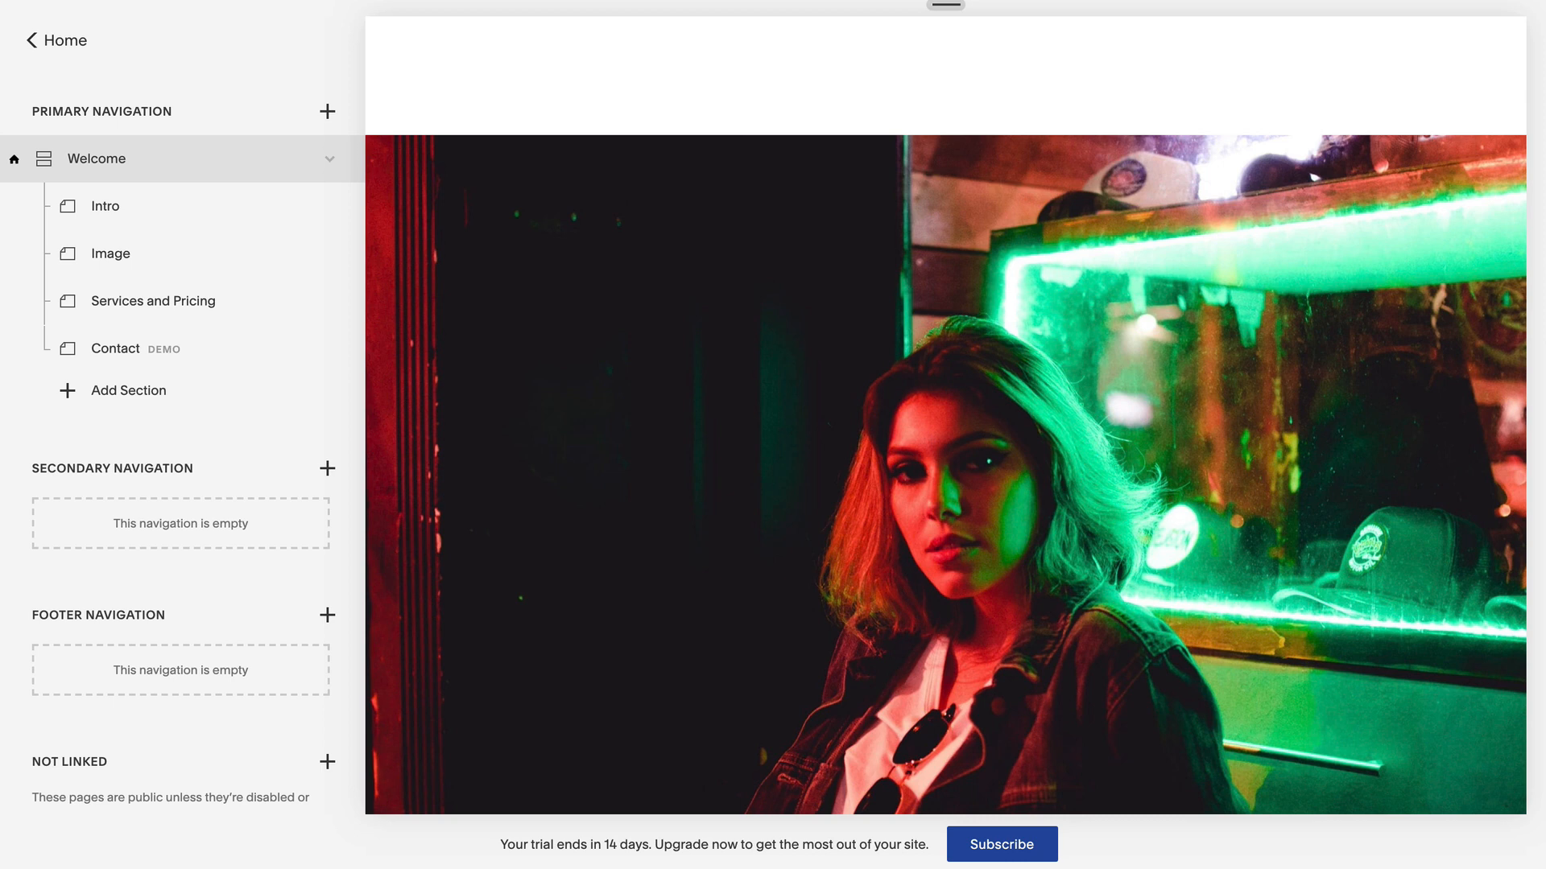
- Open Manage Sections and scroll through the homepage's section list
{"action": "scroll", "coordinate": [596, 438], "scroll_direction": "up", "scroll_amount": 6}
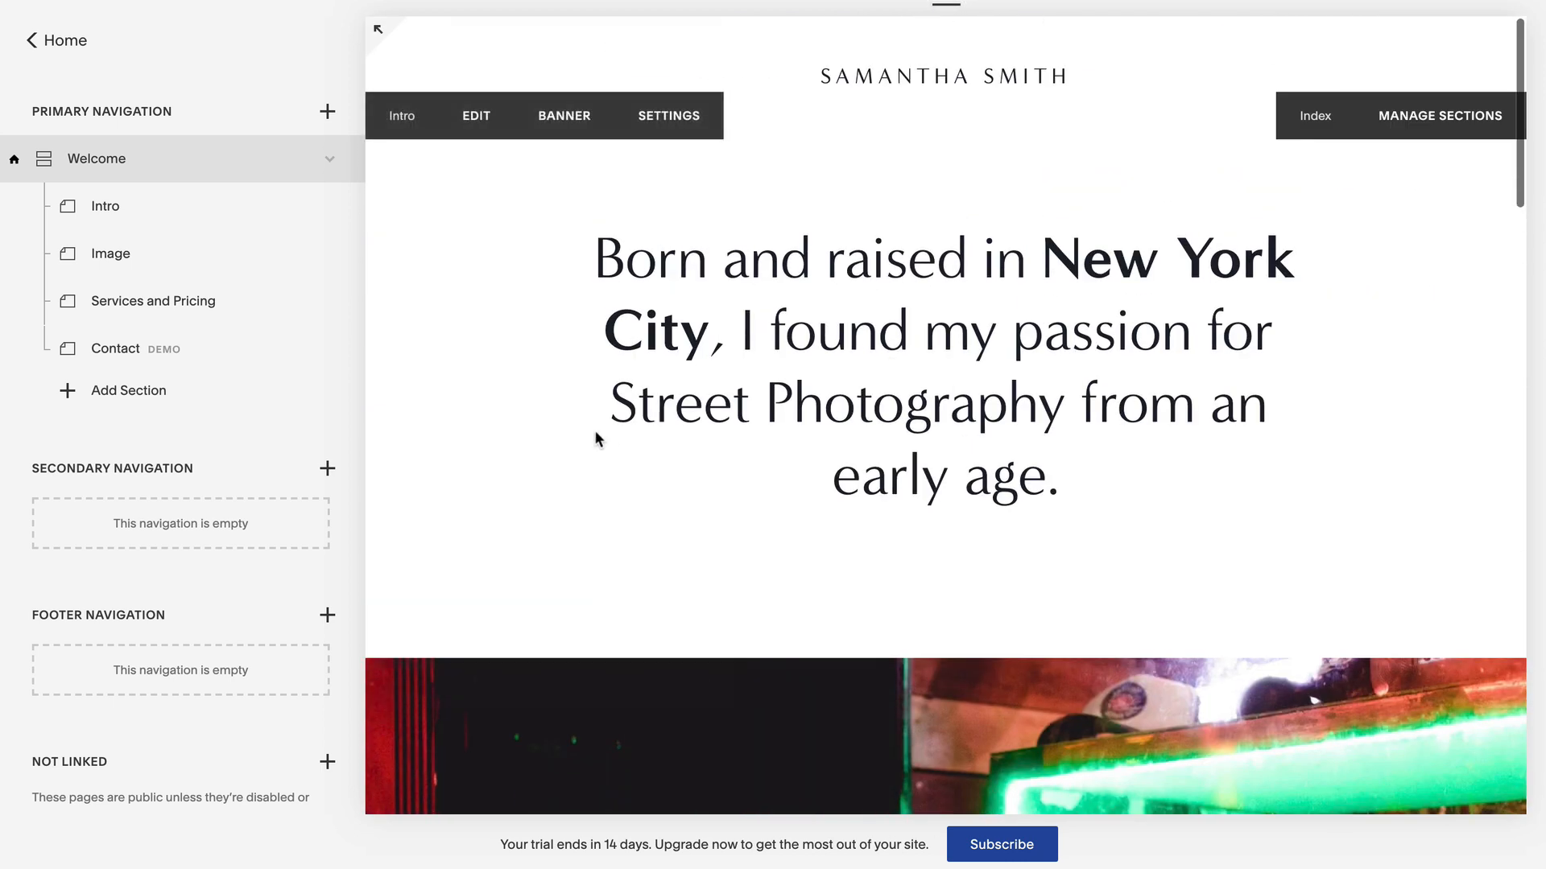
{"action": "left_click", "coordinate": [1440, 122]}
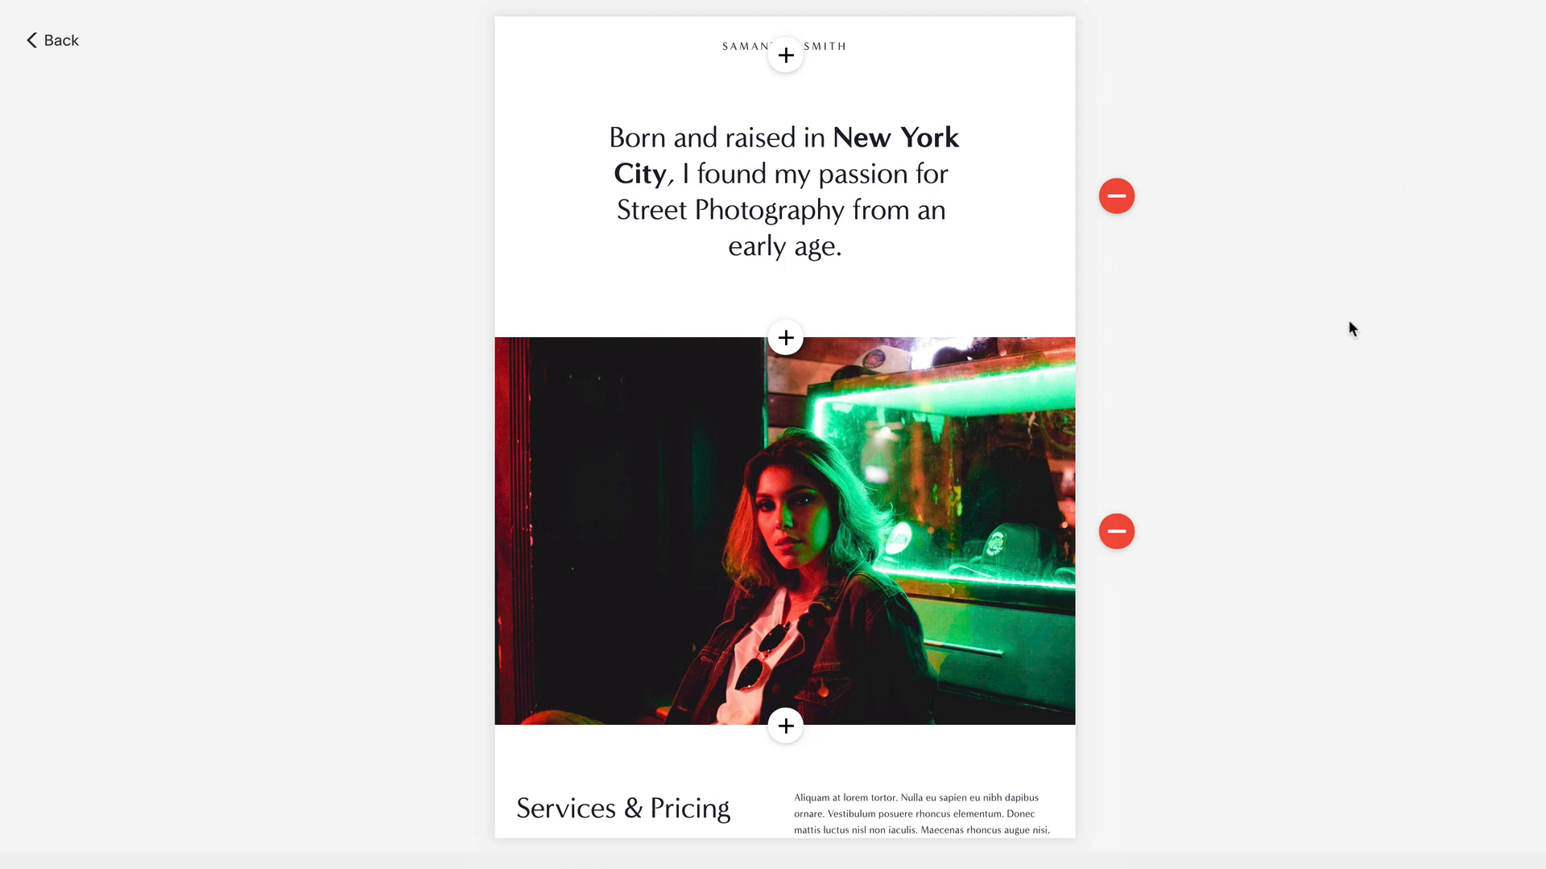
{"action": "scroll", "coordinate": [1029, 296], "scroll_direction": "down", "scroll_amount": 6}
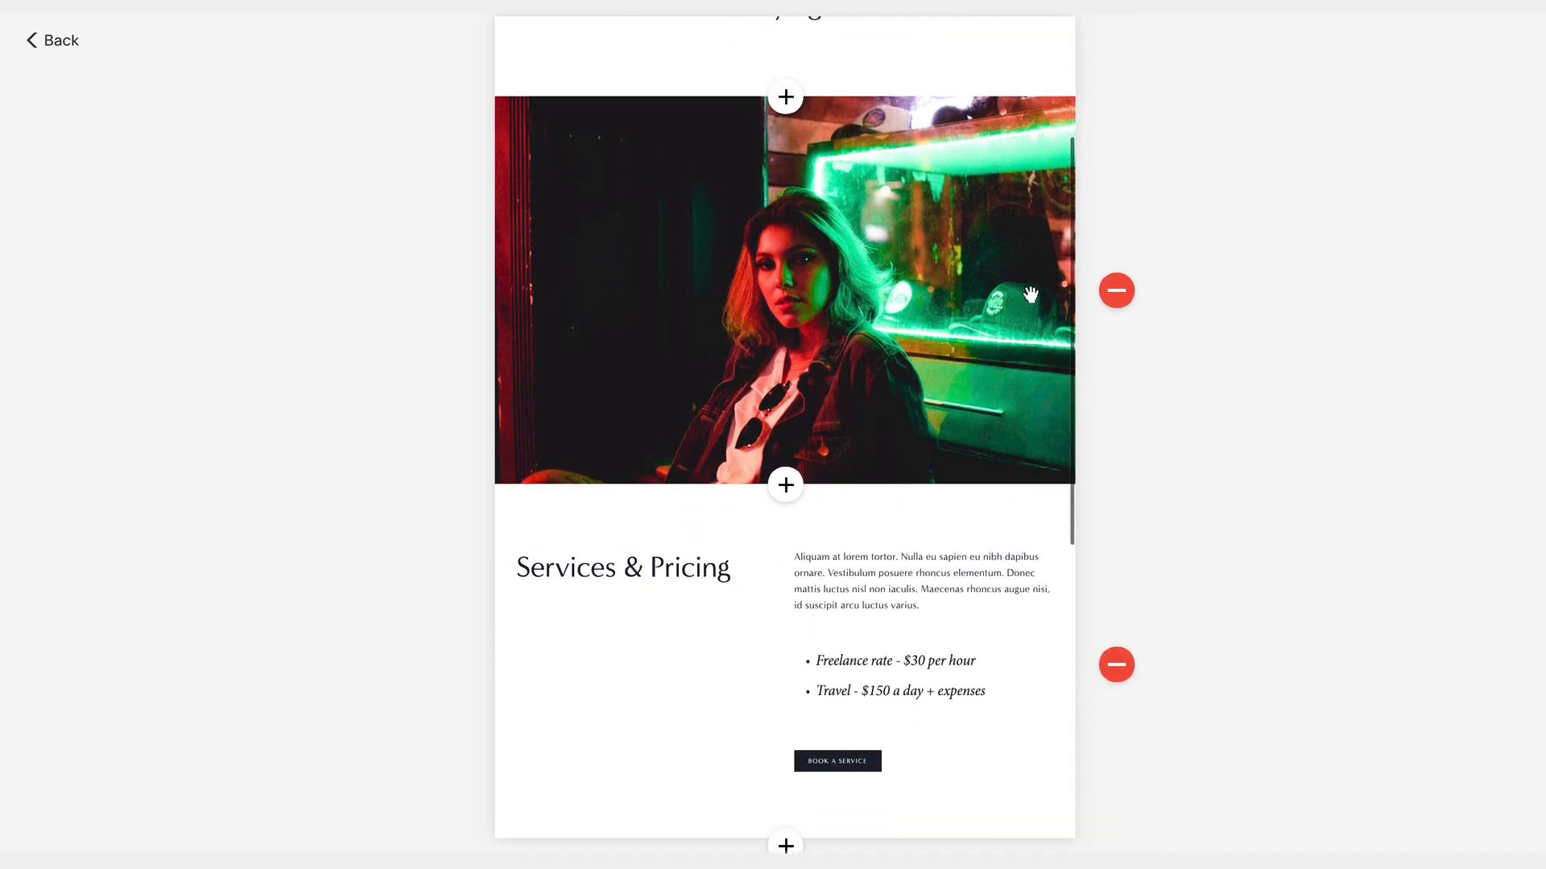
{"action": "scroll", "coordinate": [1029, 296], "scroll_direction": "down", "scroll_amount": 4}
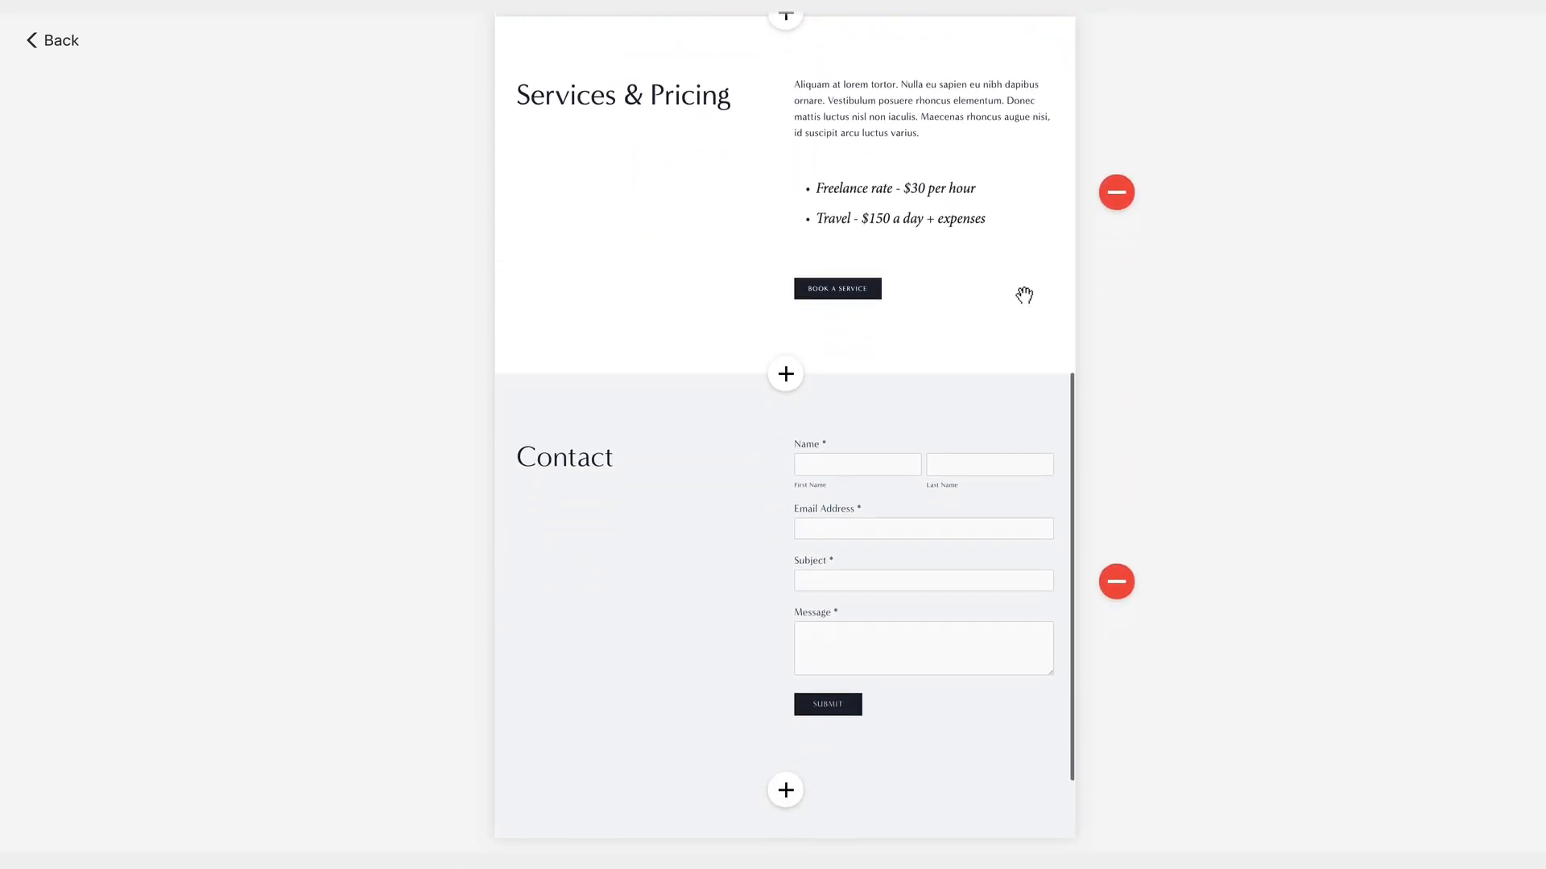
{"action": "scroll", "coordinate": [1023, 298], "scroll_direction": "up", "scroll_amount": 5}
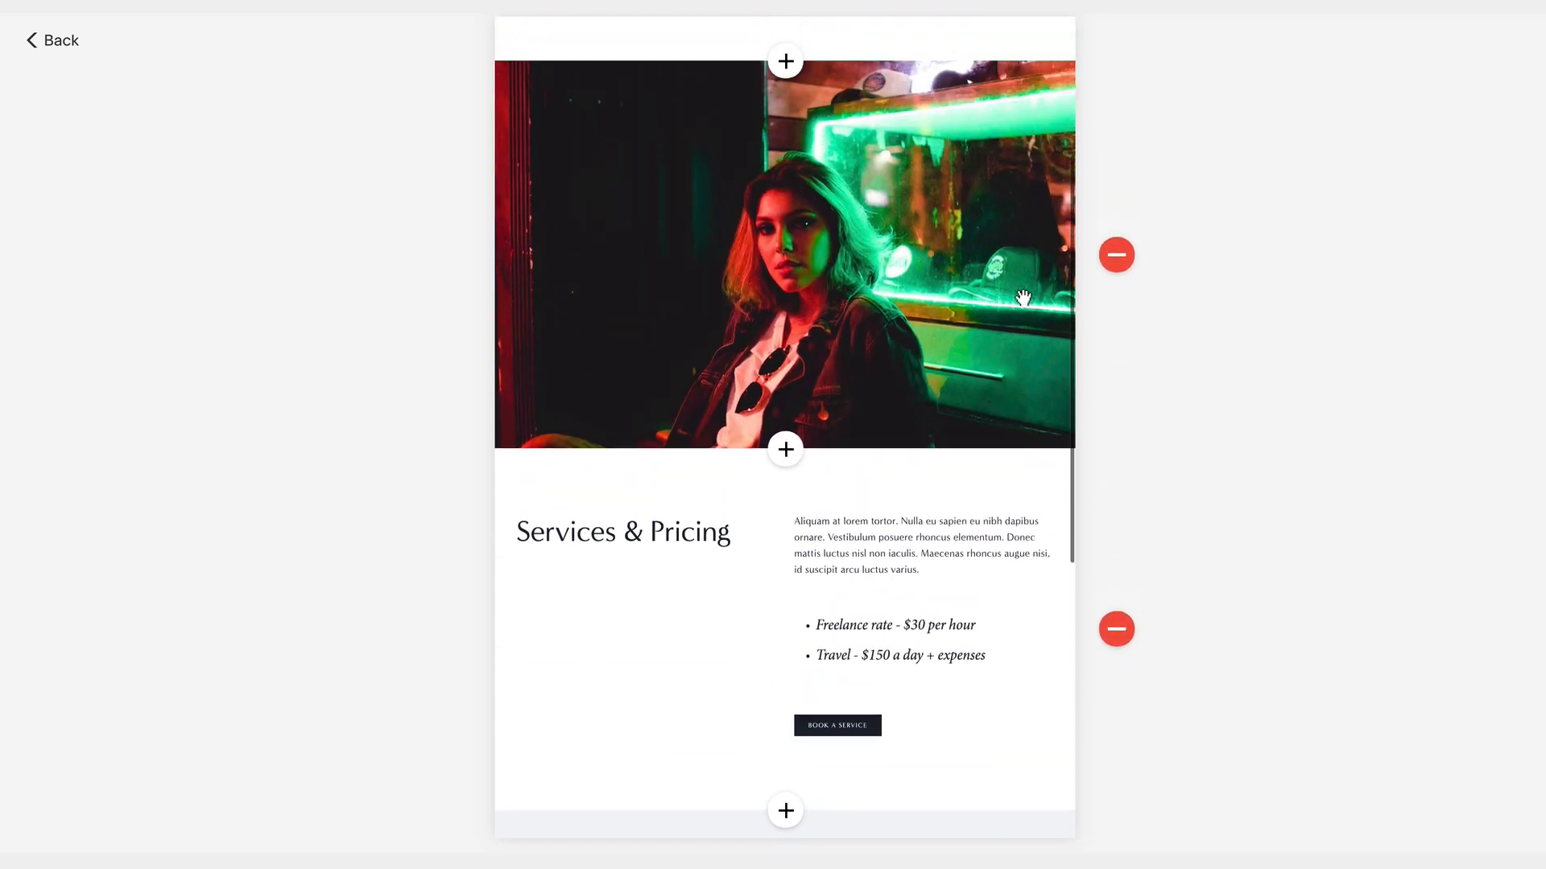
{"action": "scroll", "coordinate": [1021, 300], "scroll_direction": "up", "scroll_amount": 3}
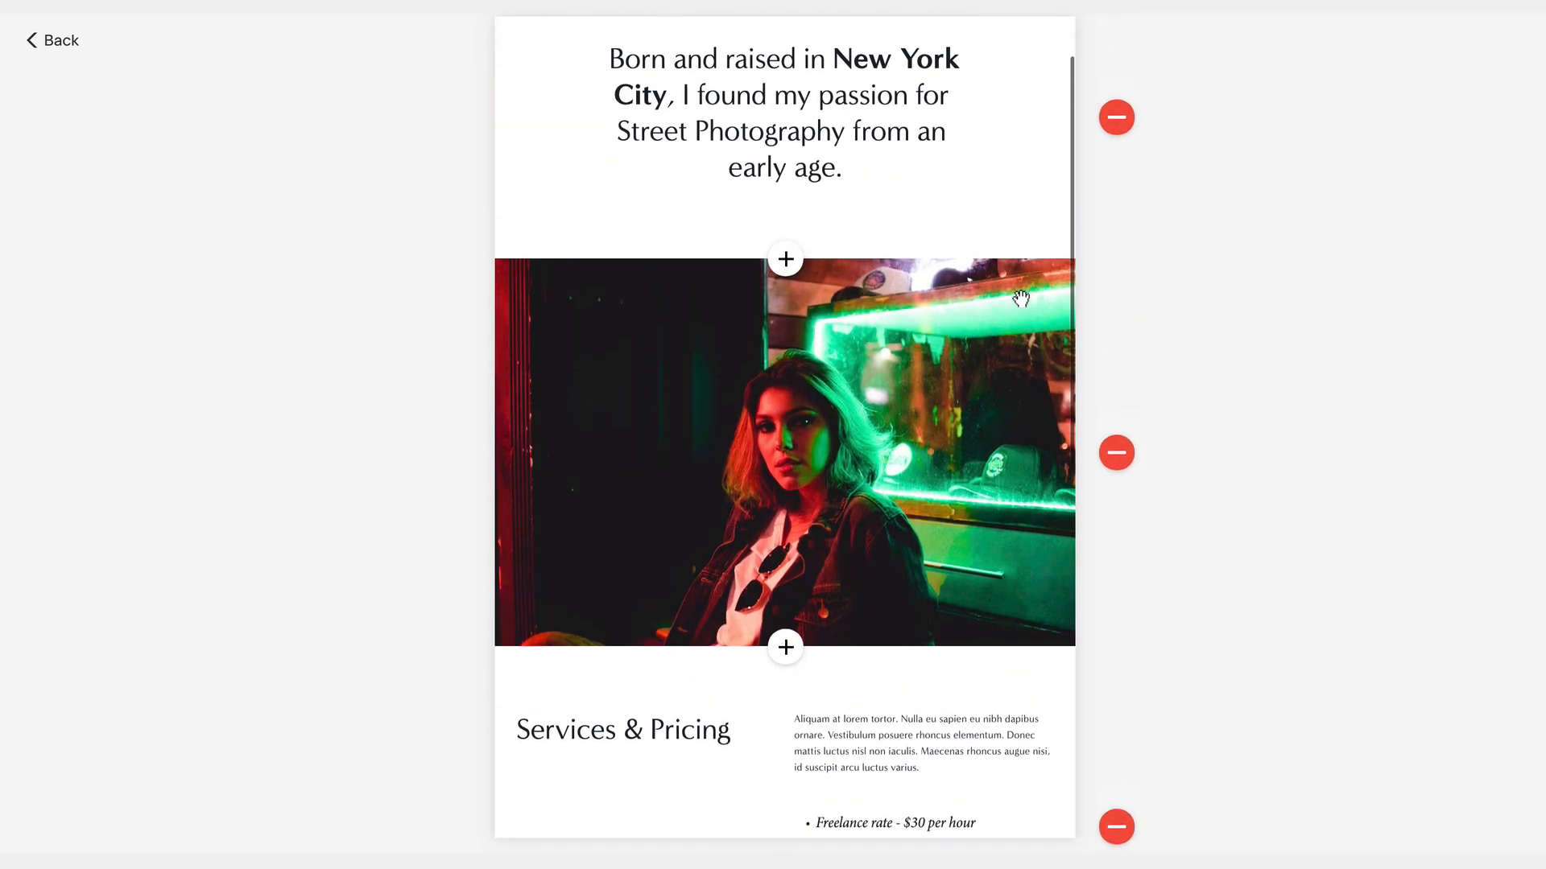
{"action": "scroll", "coordinate": [1020, 298], "scroll_direction": "up", "scroll_amount": 1}
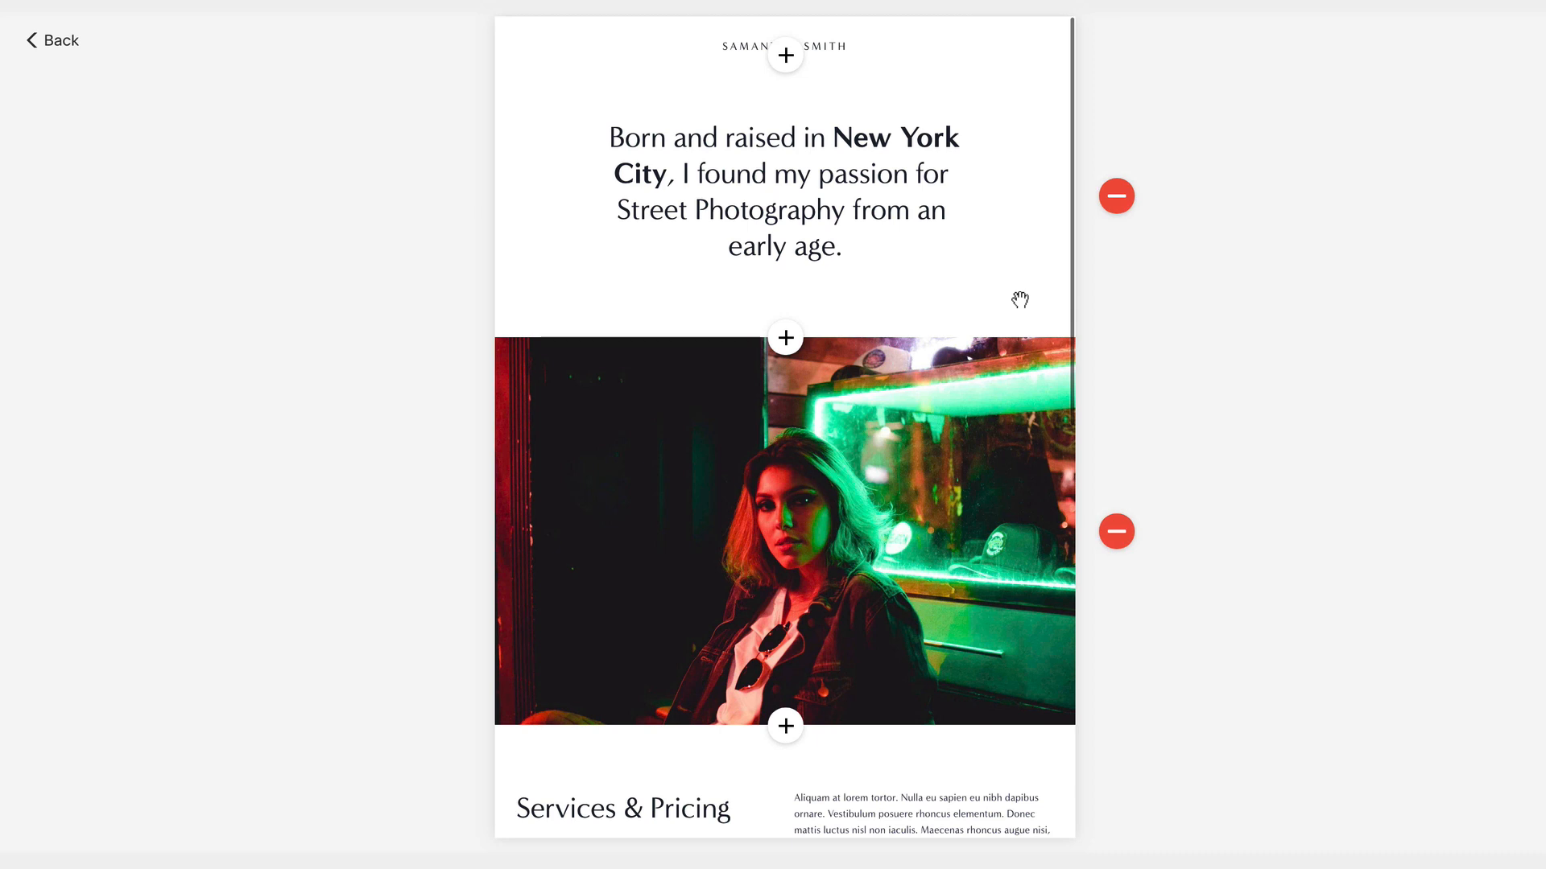
- Go to the websites dashboard through the account menu and start subscribing the site
{"action": "left_click", "coordinate": [45, 40]}
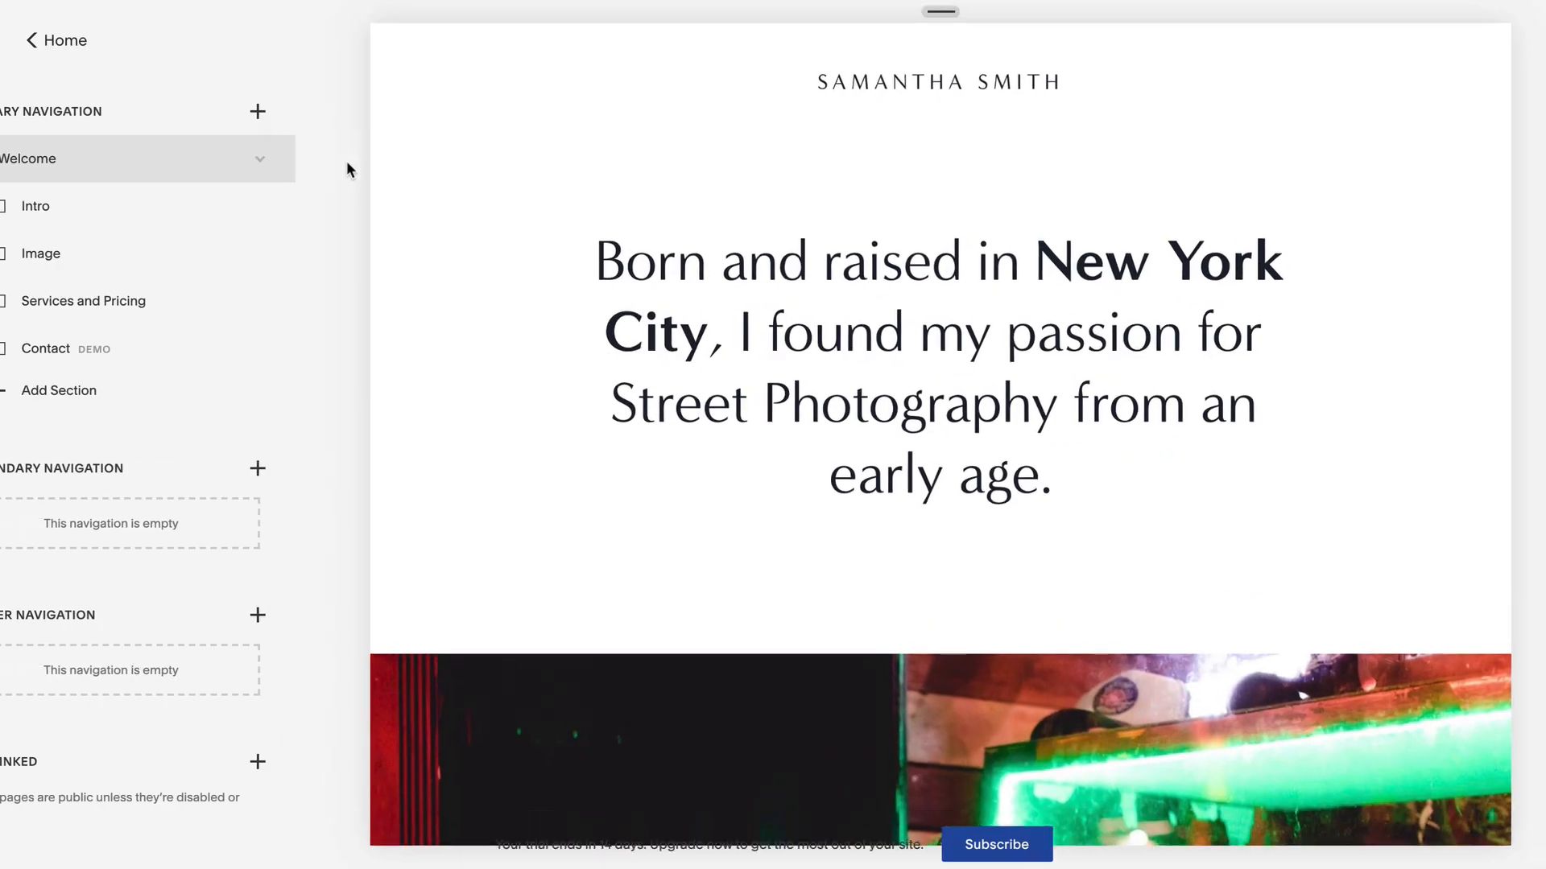
{"action": "left_click", "coordinate": [59, 46]}
{"action": "left_click", "coordinate": [165, 732]}
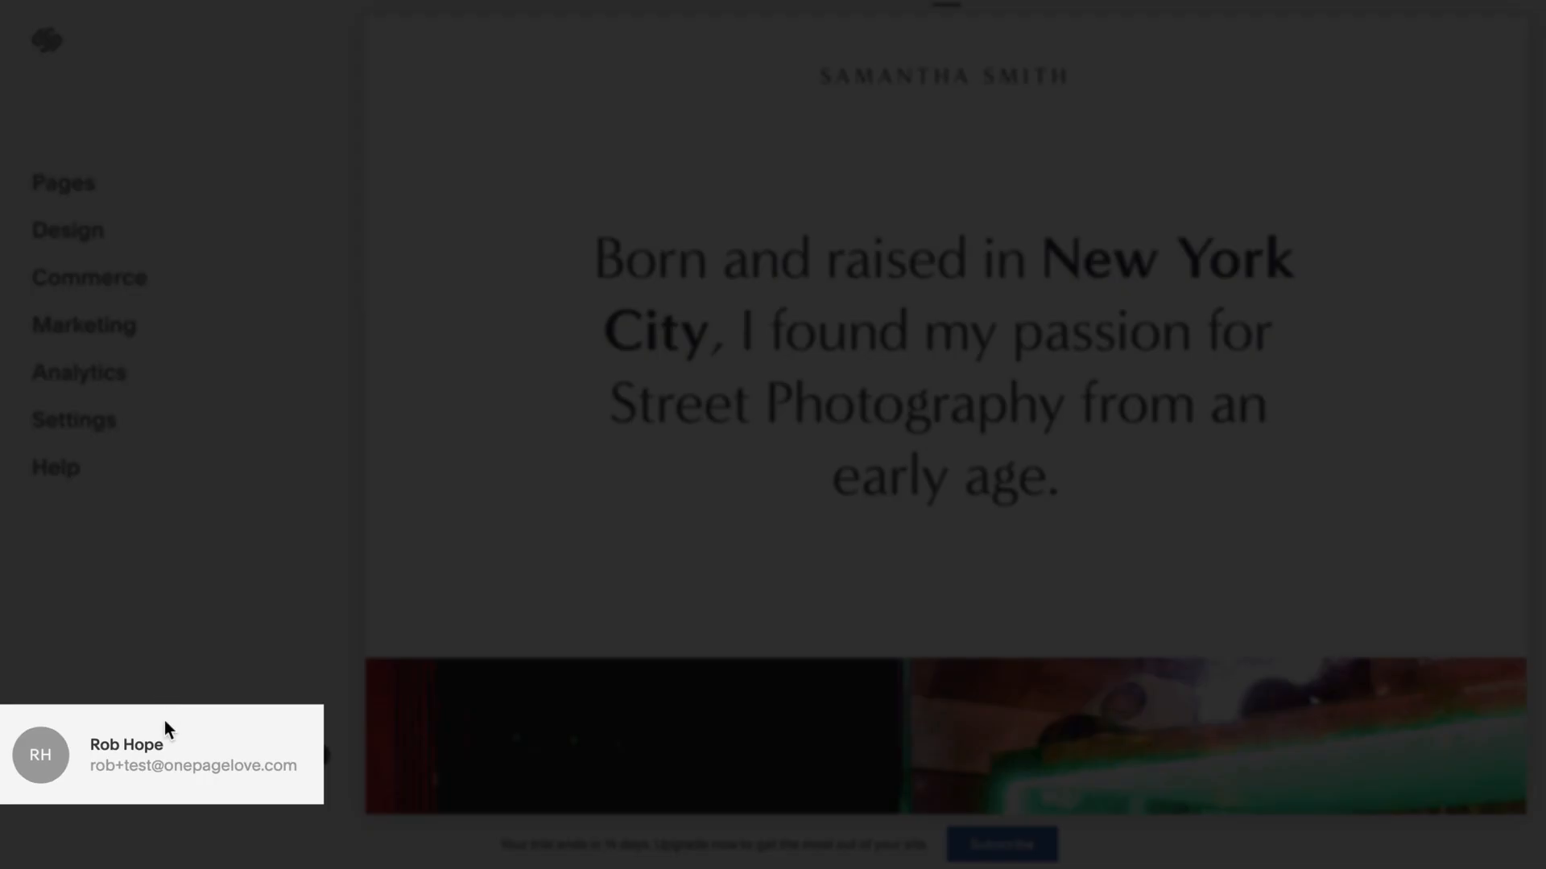
{"action": "left_click", "coordinate": [166, 765]}
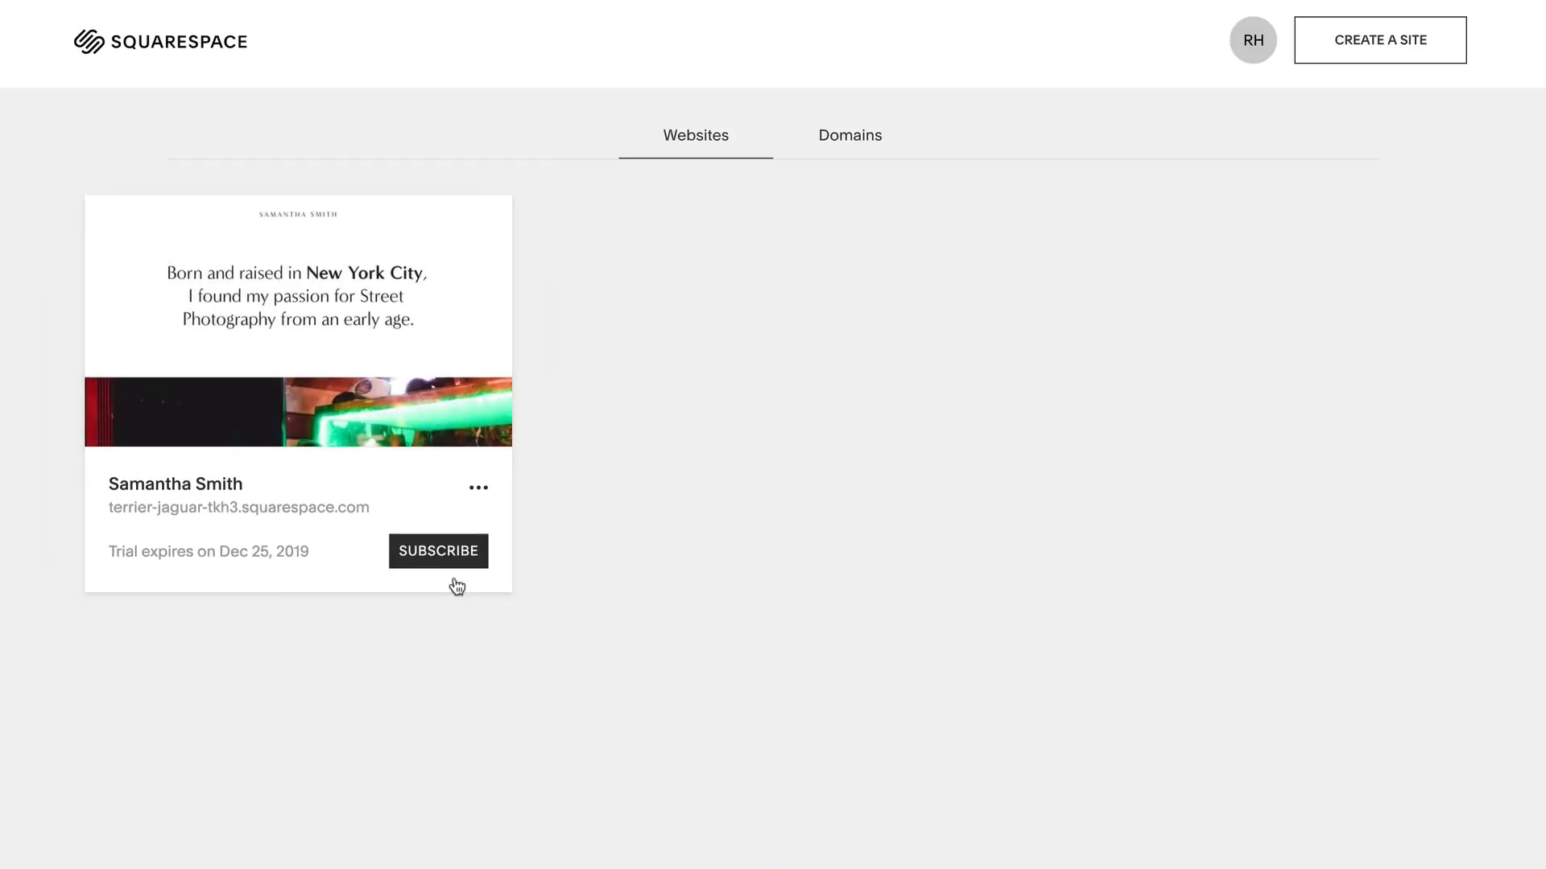
{"action": "left_click", "coordinate": [442, 550]}
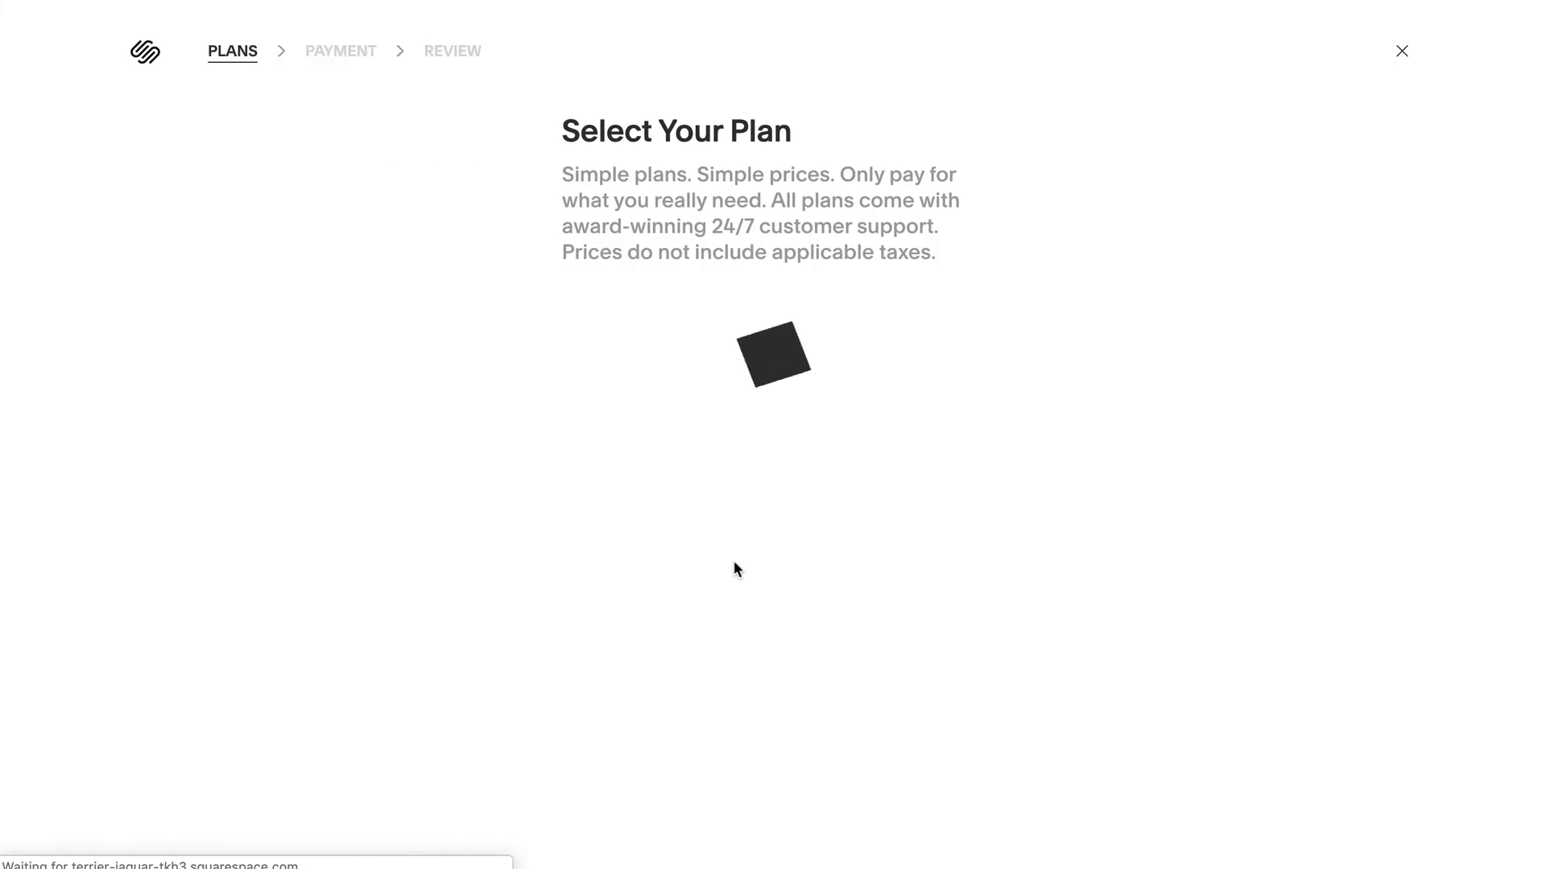
- Select the annual Personal plan ($144.00) and enter the payment card number and expiry
{"action": "scroll", "coordinate": [586, 525], "scroll_direction": "down", "scroll_amount": 2}
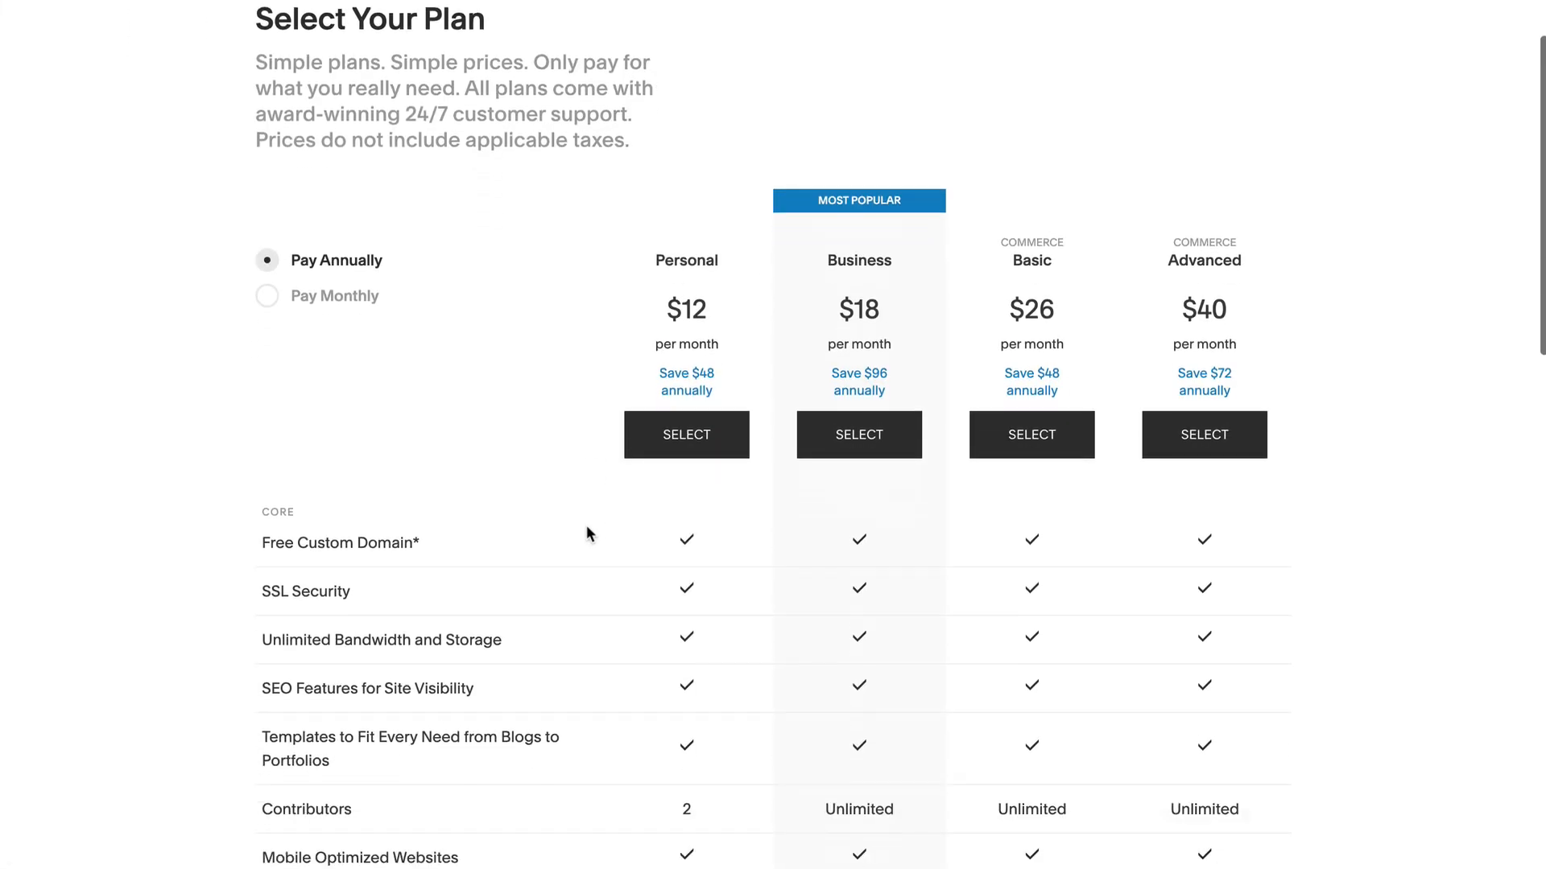
{"action": "scroll", "coordinate": [586, 531], "scroll_direction": "down", "scroll_amount": 2}
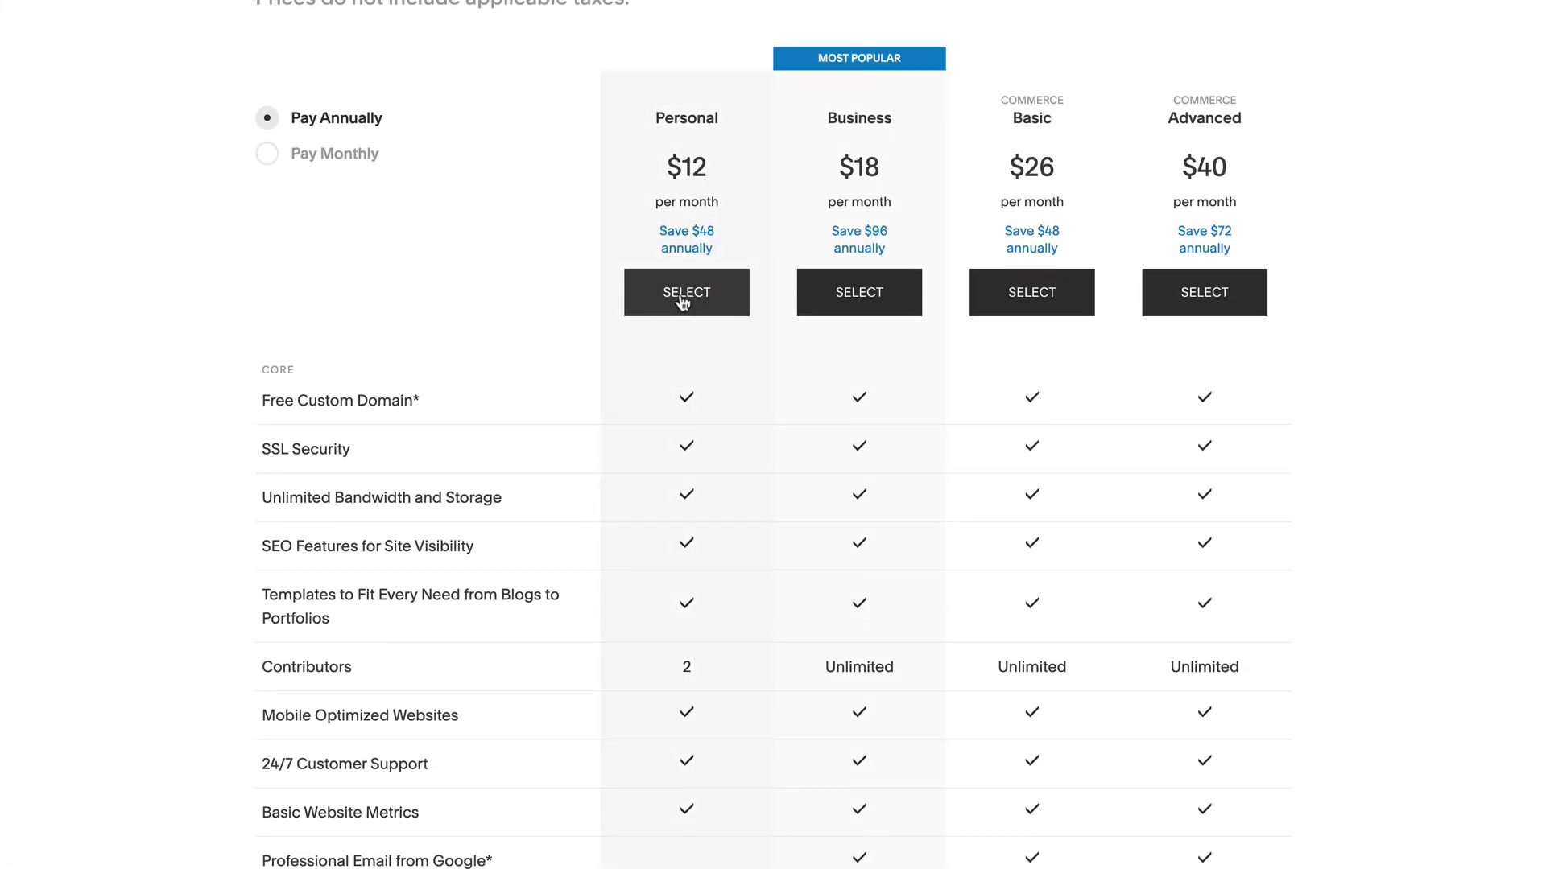
{"action": "left_click", "coordinate": [682, 297]}
{"action": "left_click", "coordinate": [652, 373]}
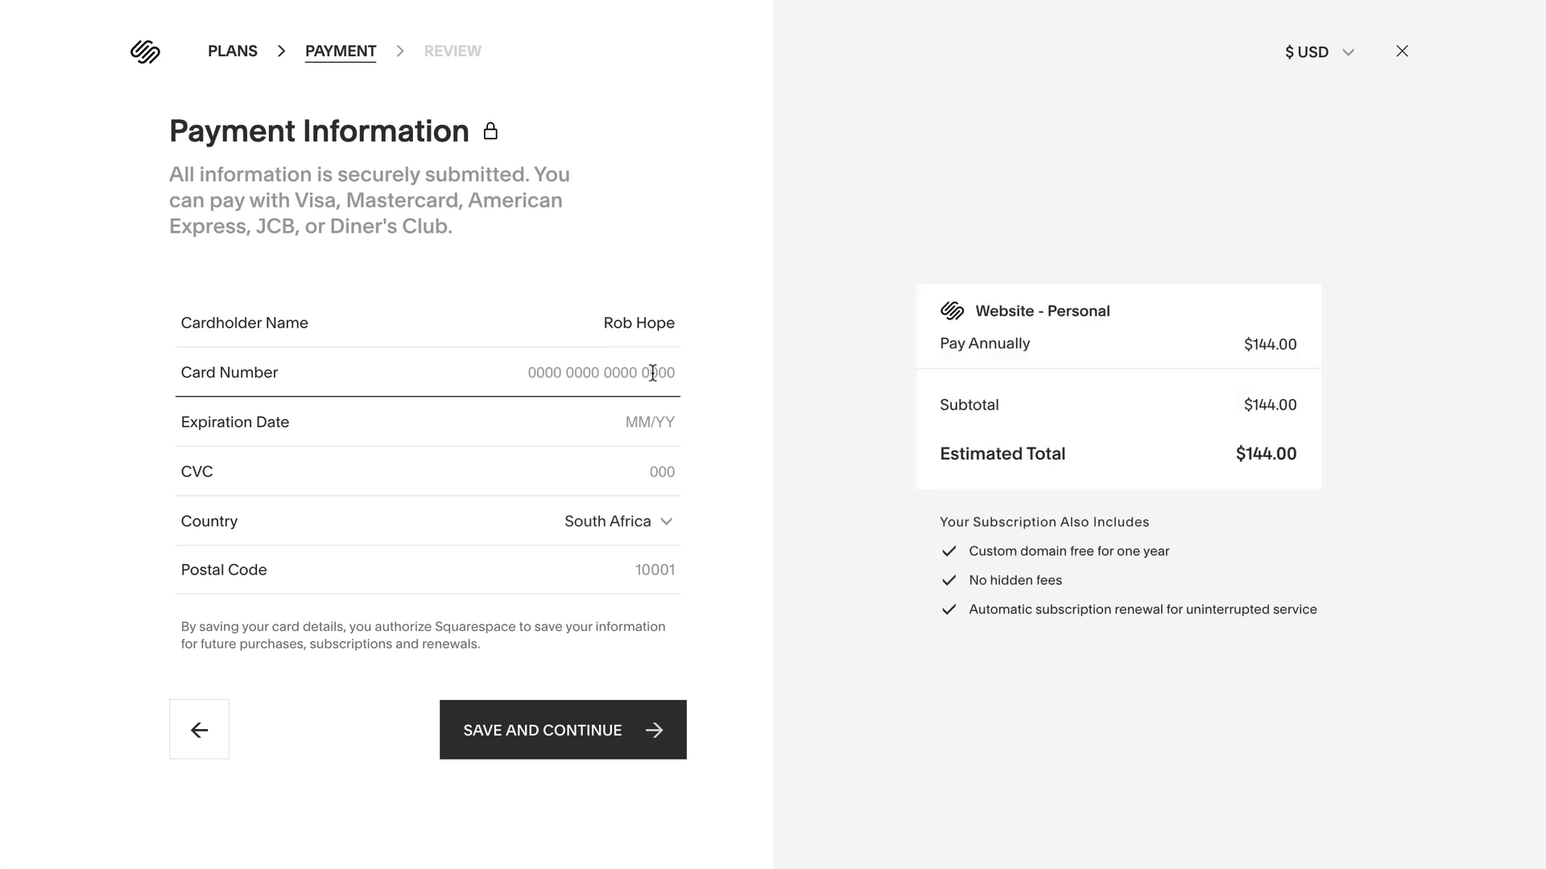
{"action": "type", "text": "4242 4242 4242 4242"}
{"action": "type", "text": "1220"}
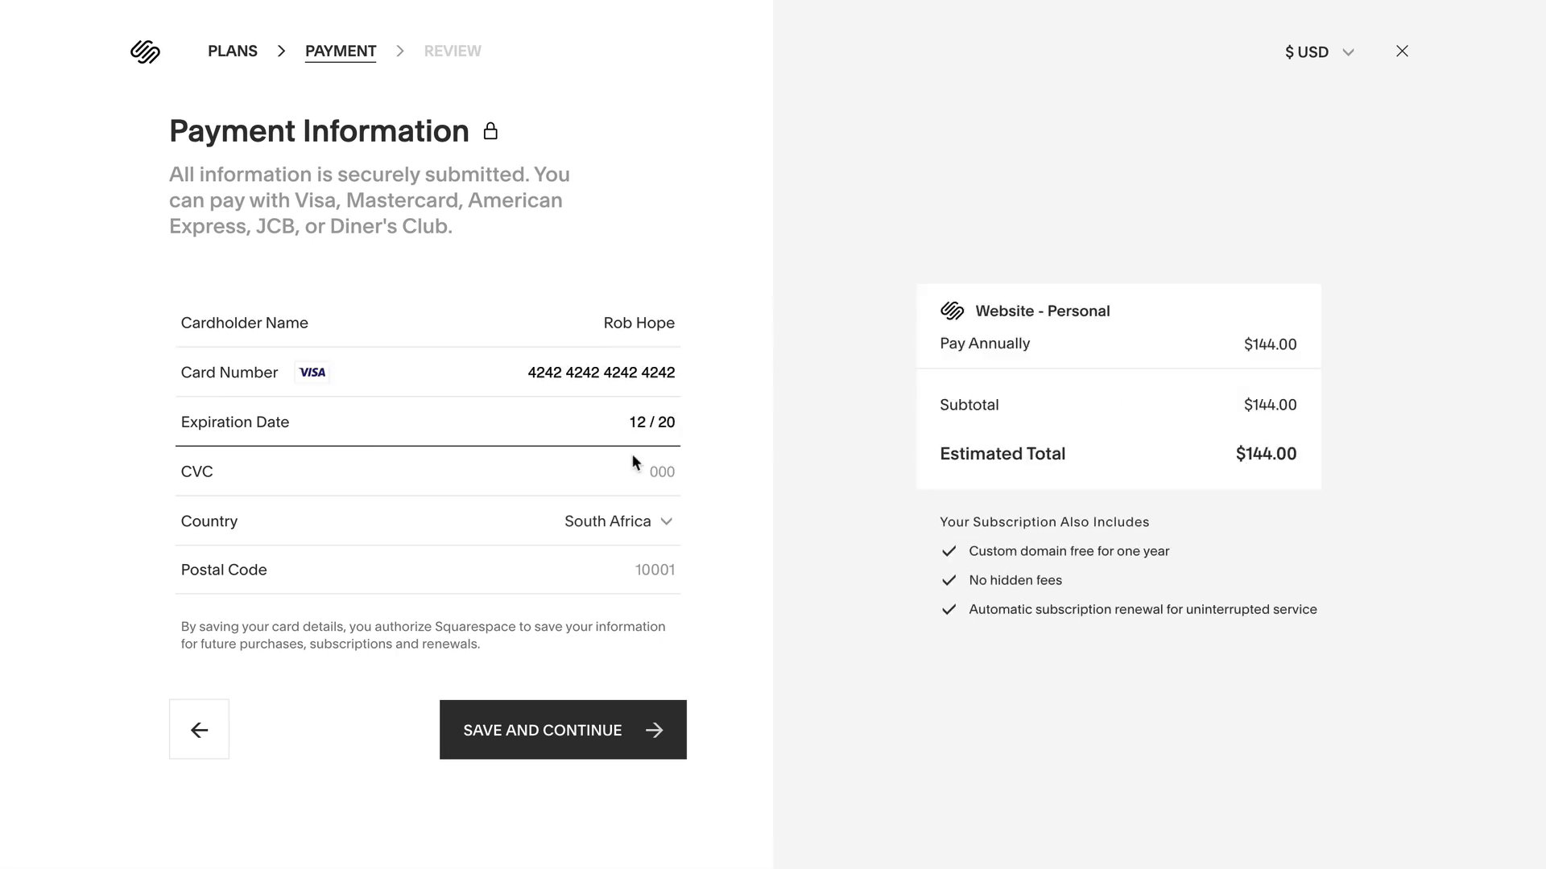
{"action": "type", "text": "424121000"}
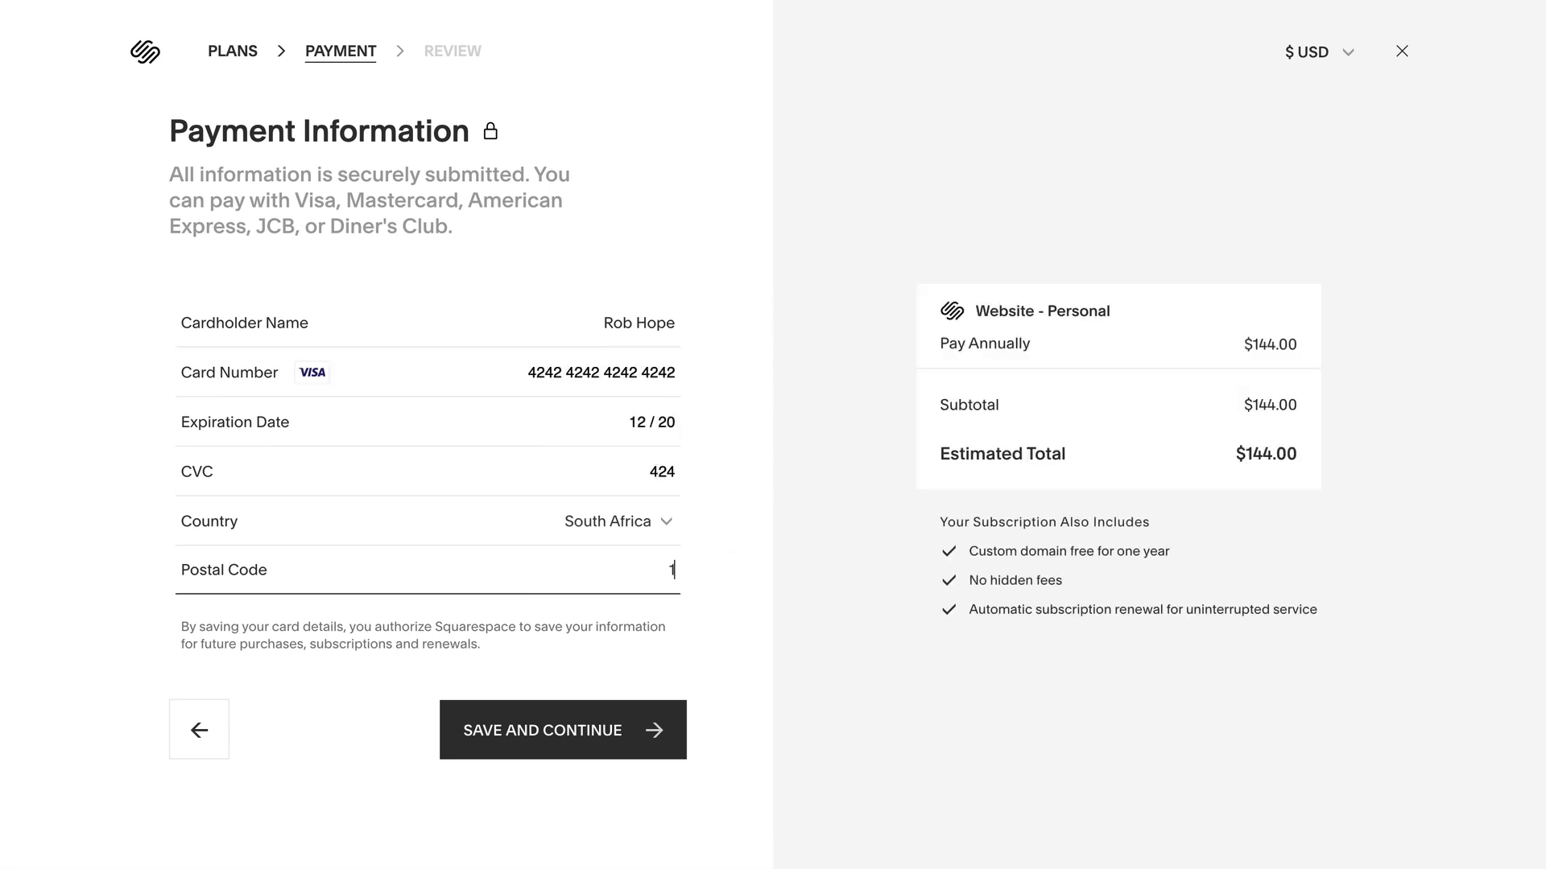